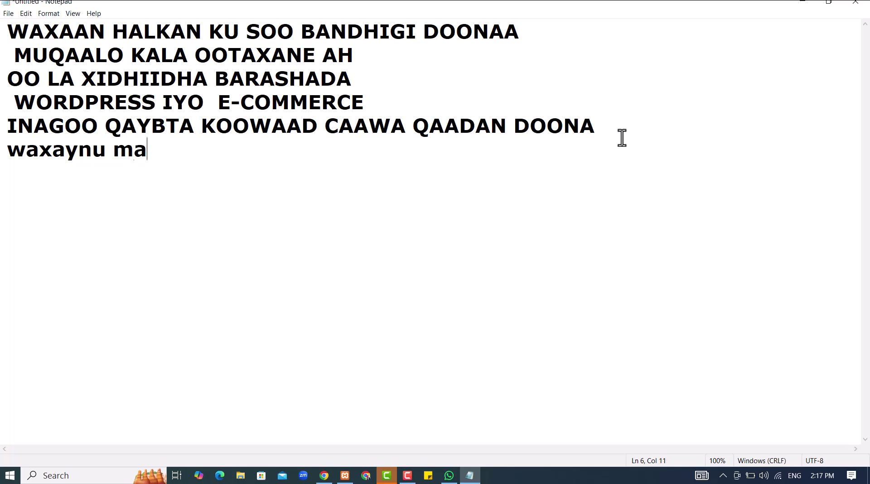
Finish the Somali line about creating a database and installing WordPress, then minimize Notepad
type("arka k")
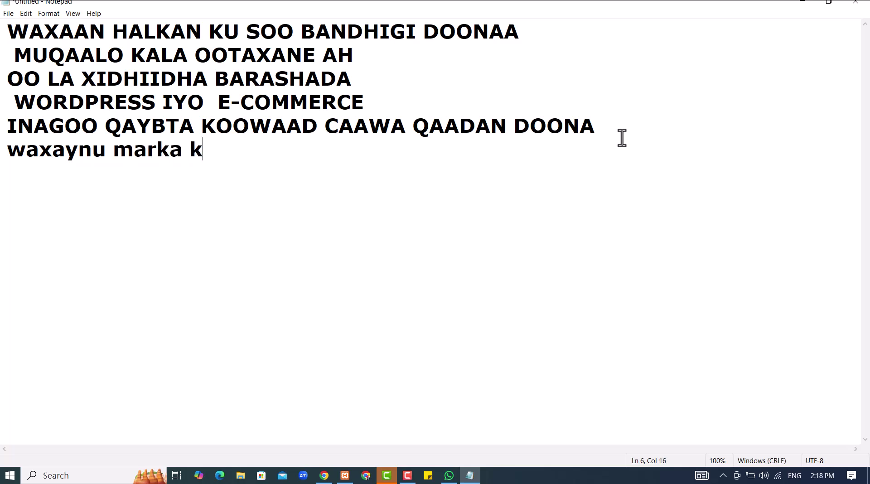
type("oowaad abuuri doonaa")
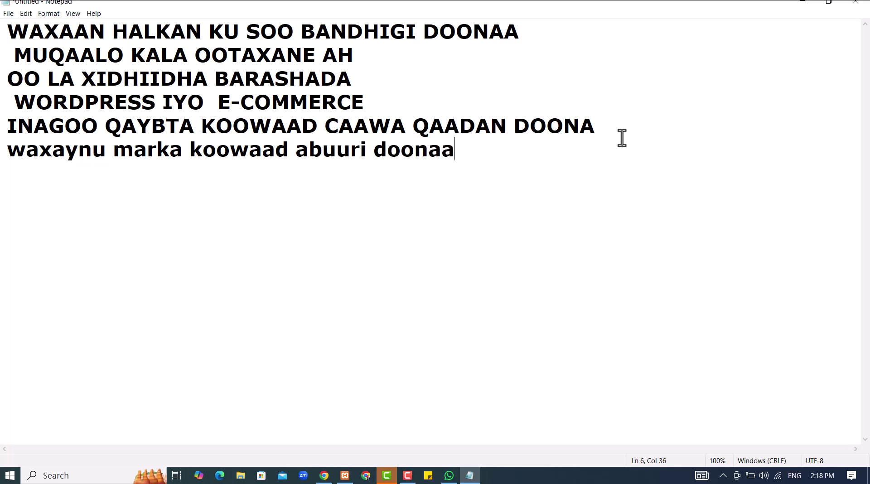
type(" data")
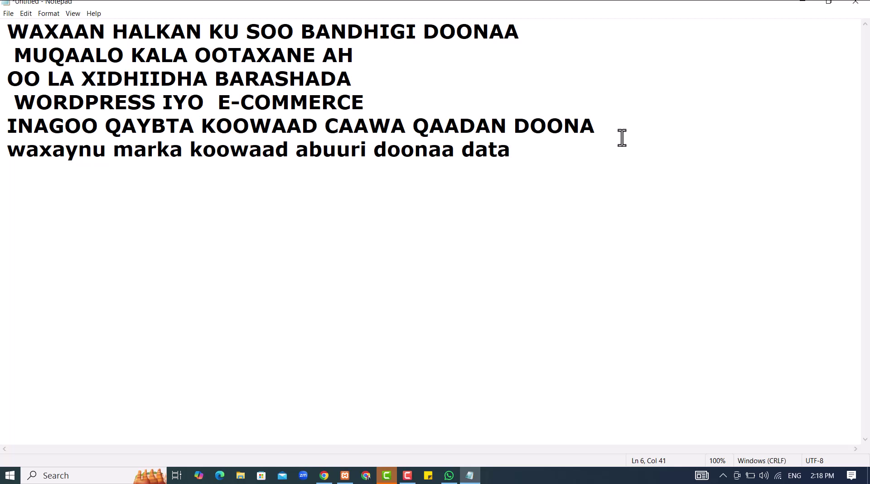
type("base")
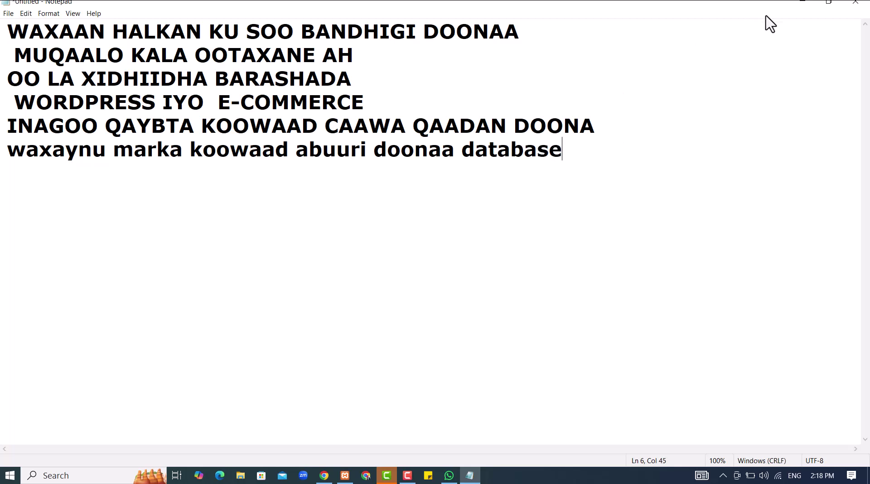
type(" kadibna w")
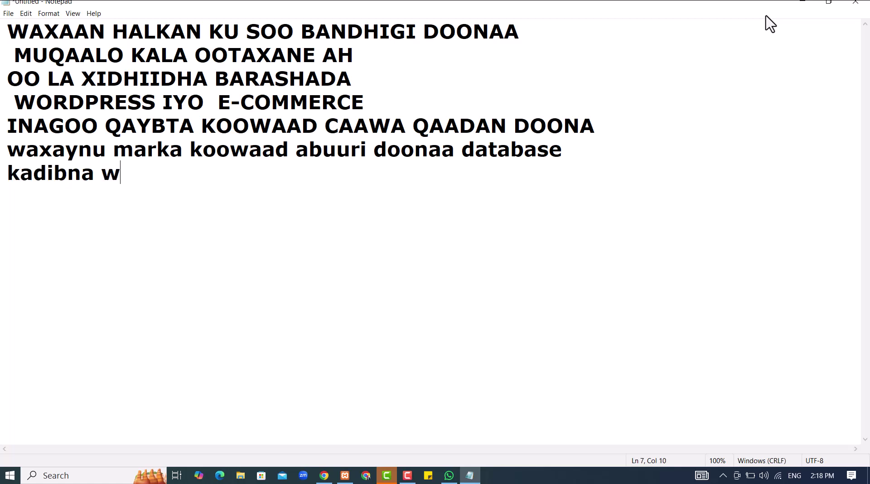
type("axaynu ku shubi do")
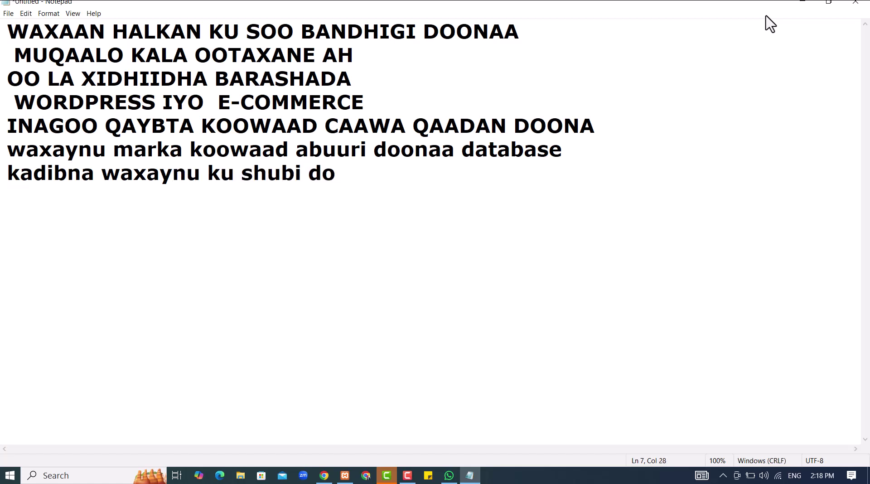
type("ona wordp")
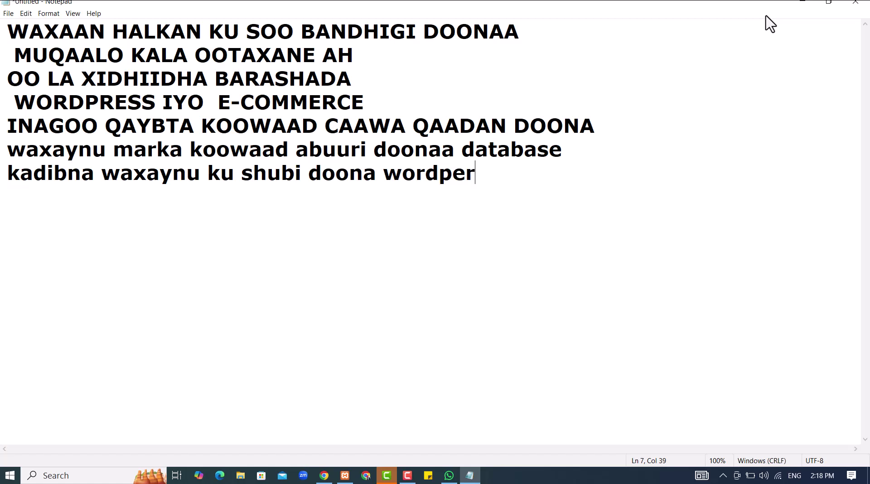
type("ress comp")
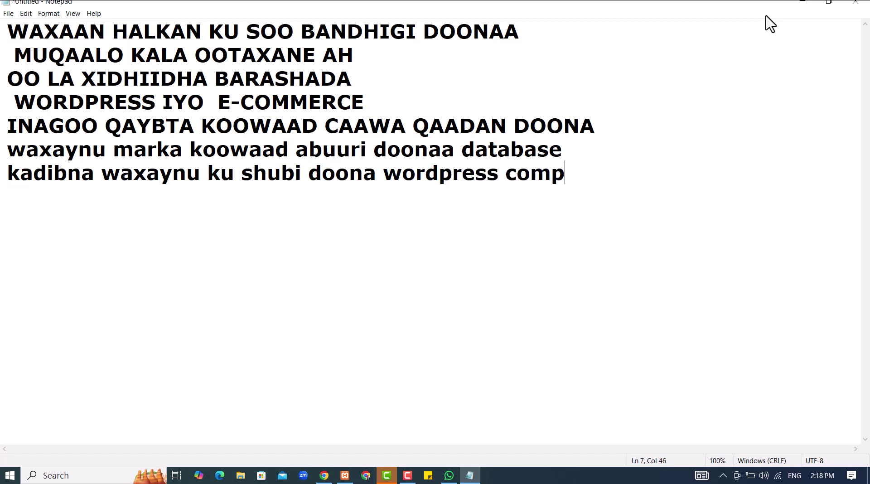
type("uter k")
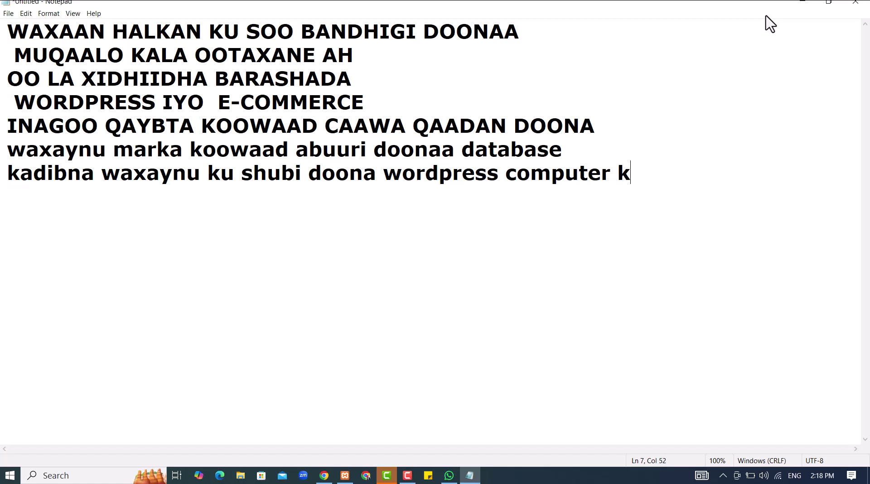
type("eena")
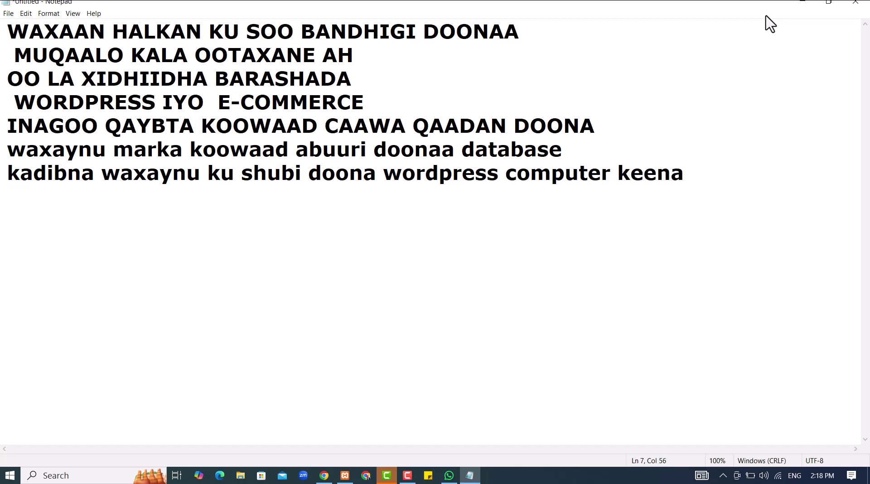
left_click(802, 2)
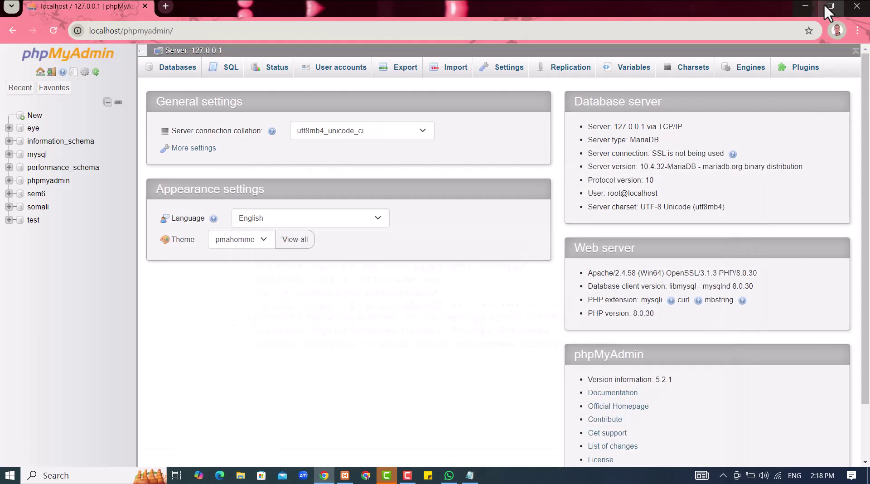
Create a new empty phpMyAdmin database named STC
left_click(30, 116)
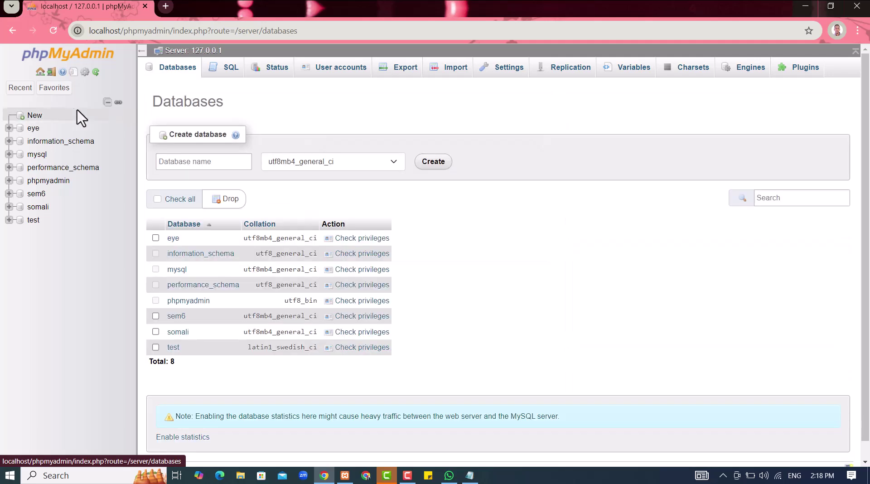
left_click_drag(151, 101, 268, 132)
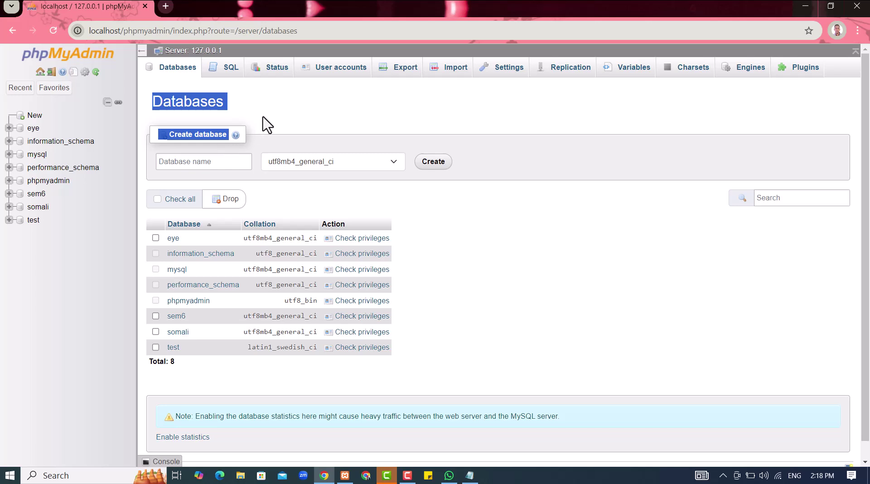
left_click(265, 132)
left_click(220, 161)
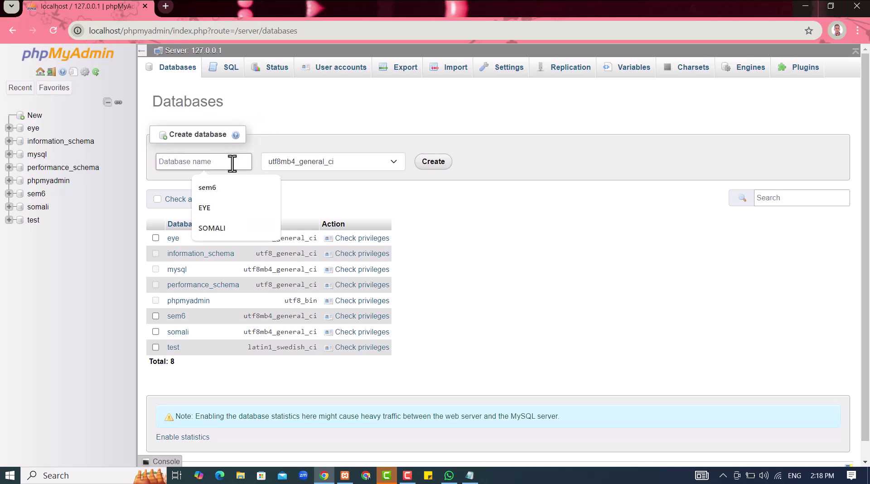
type("STC")
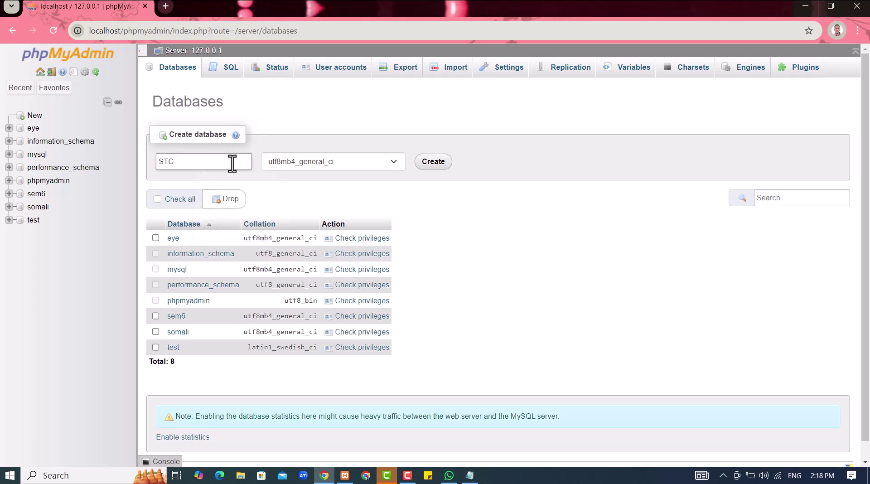
left_click(436, 164)
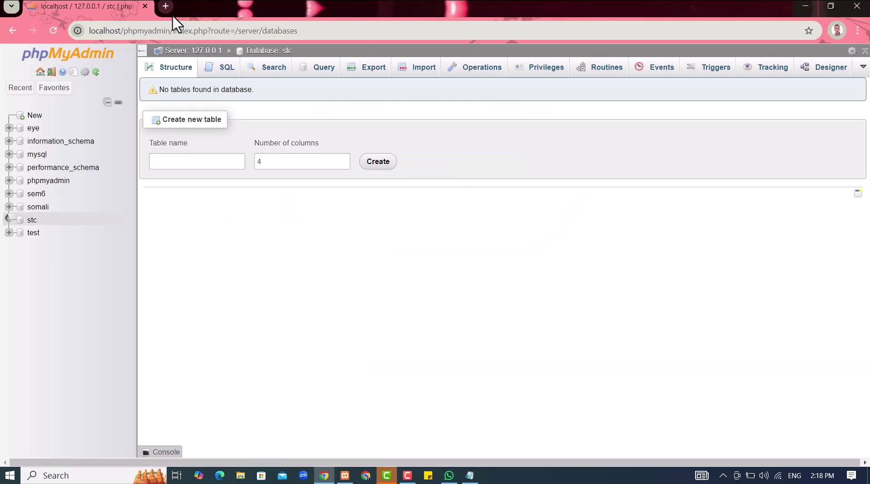
Load localhost/STC in a new tab and continue the setup in English
left_click(166, 7)
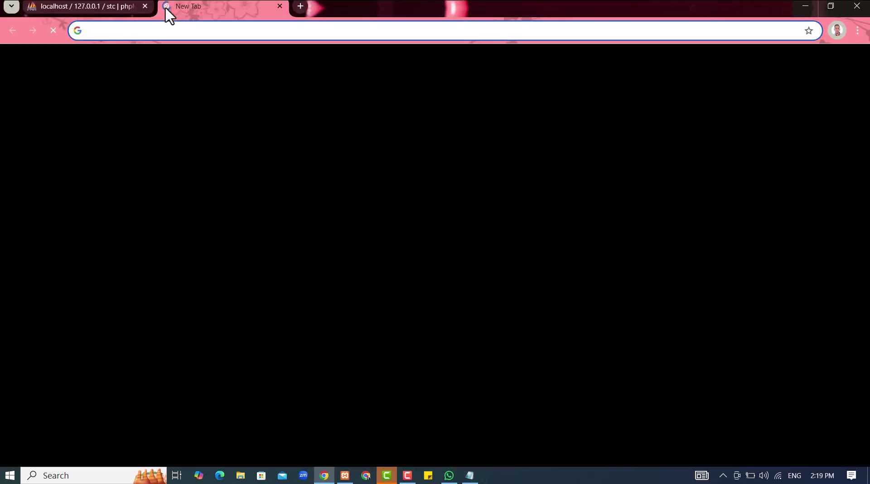
type("localhost/STC")
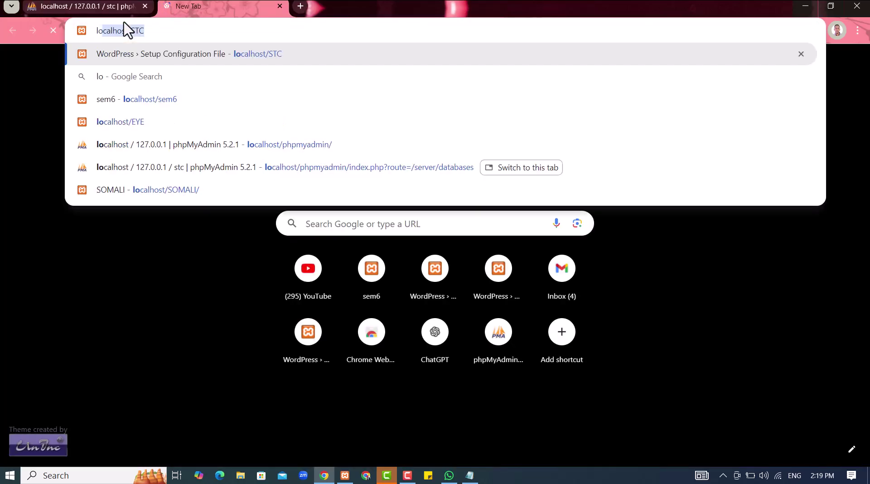
key("Return")
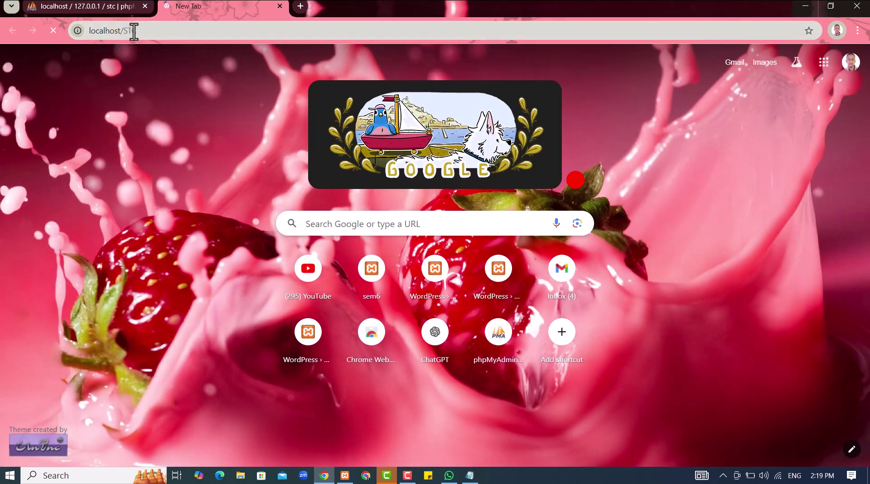
left_click(143, 31)
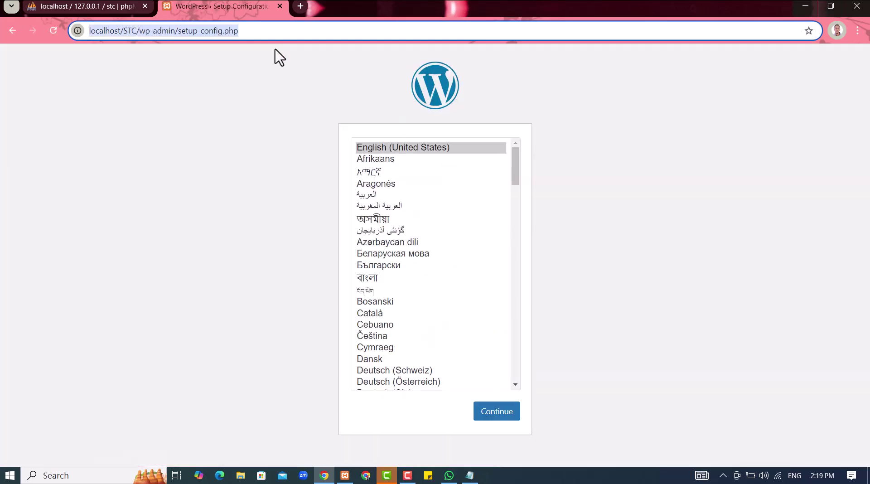
left_click(494, 413)
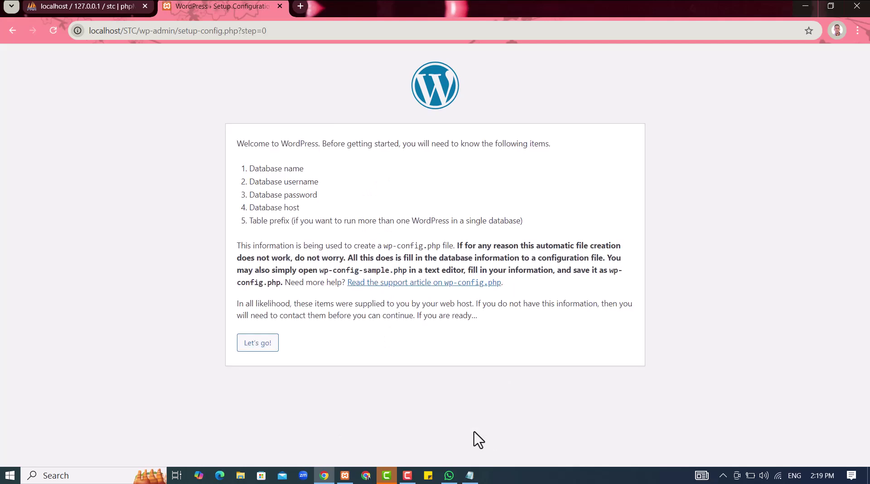
Submit database name STC with username root and run the installation
left_click(266, 344)
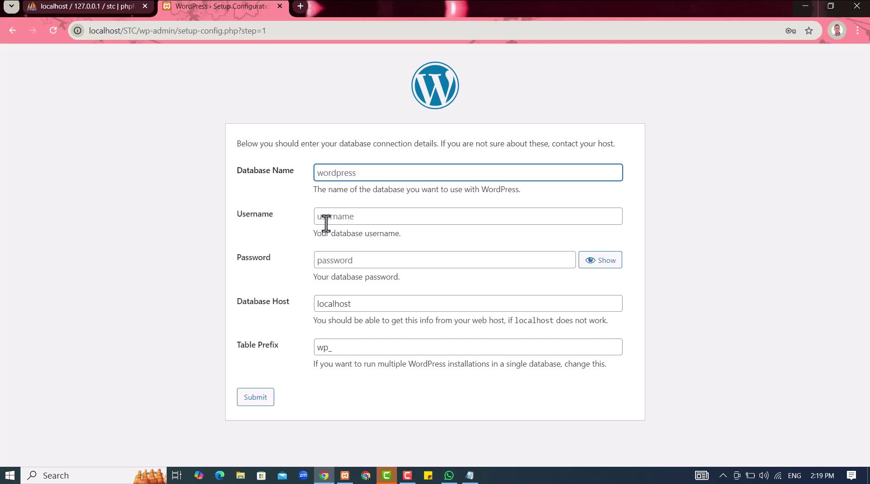
type("STC")
left_click(362, 216)
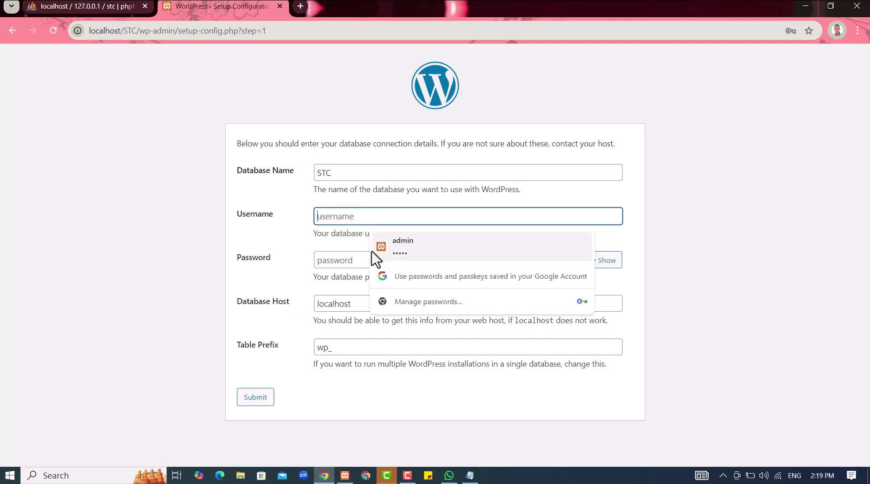
type("r")
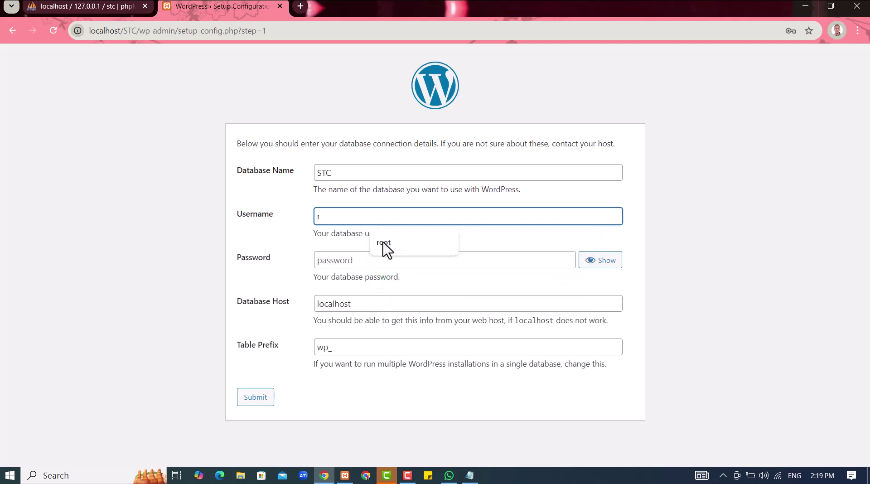
left_click(382, 243)
left_click(267, 403)
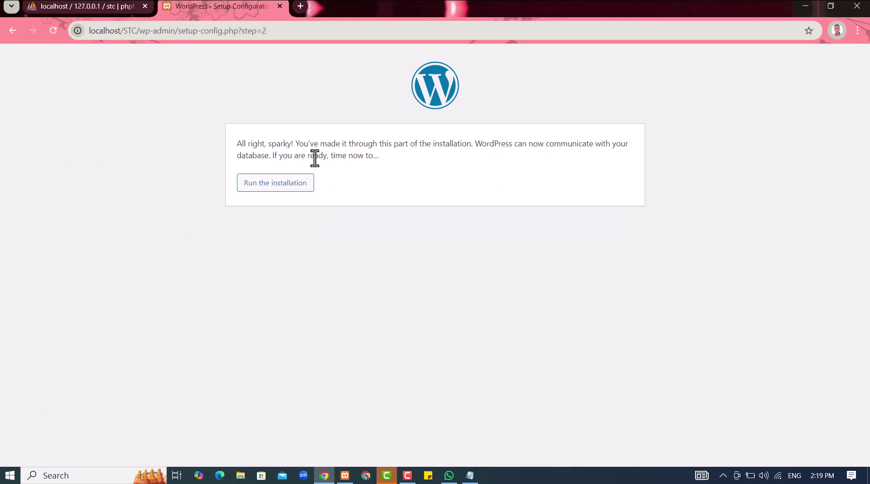
left_click(282, 189)
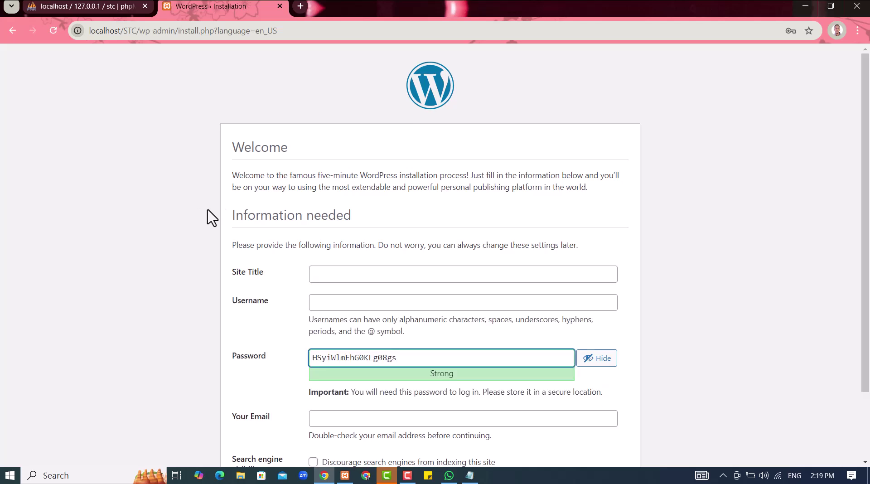
Enter site title STC and username admin on the Welcome form
left_click(345, 269)
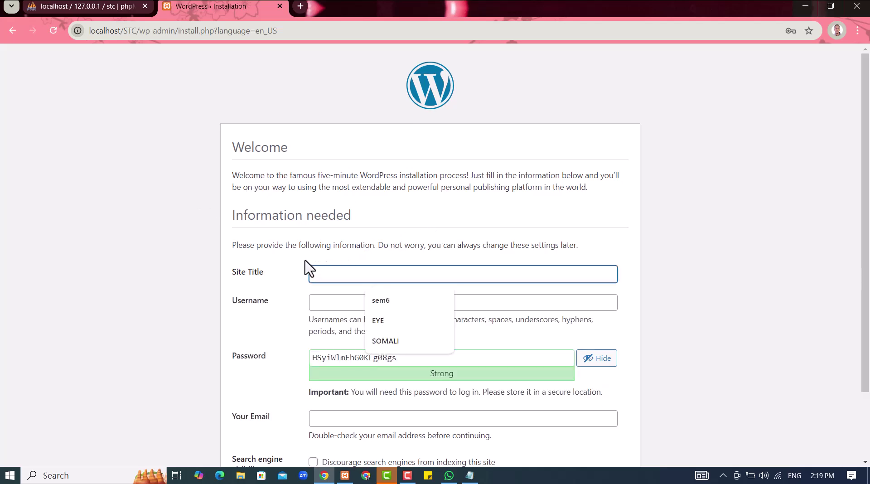
type("STC")
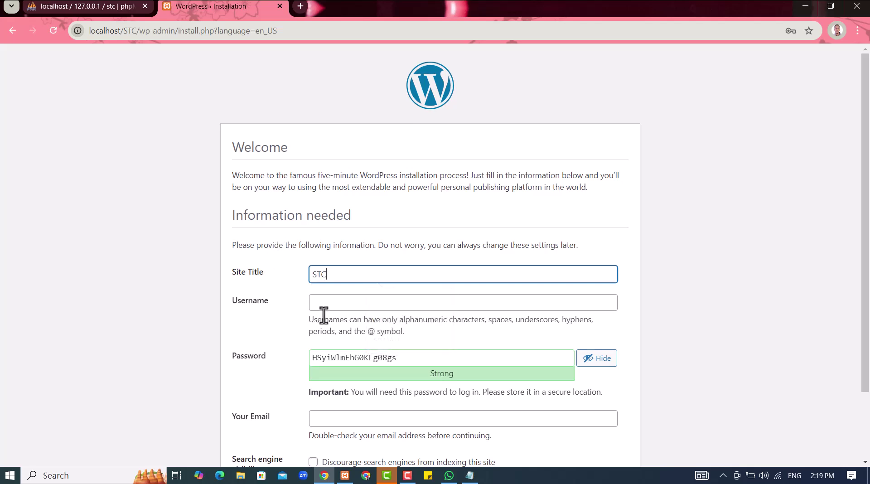
left_click(322, 303)
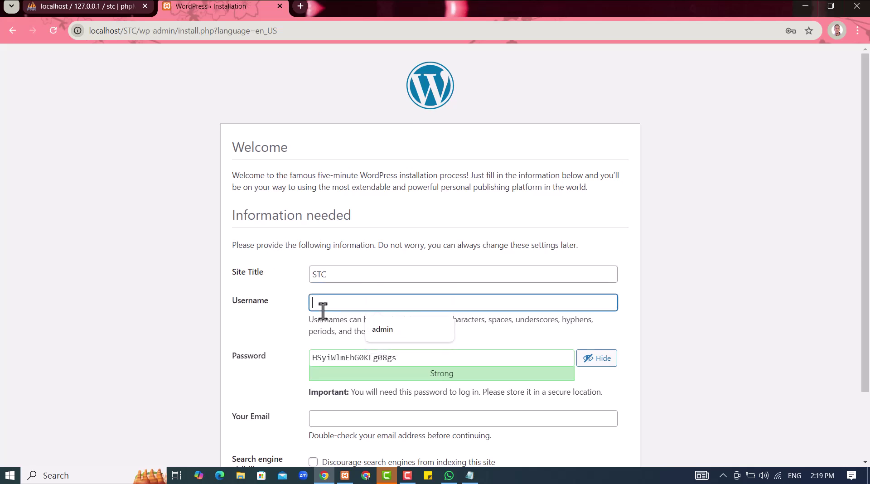
left_click(405, 334)
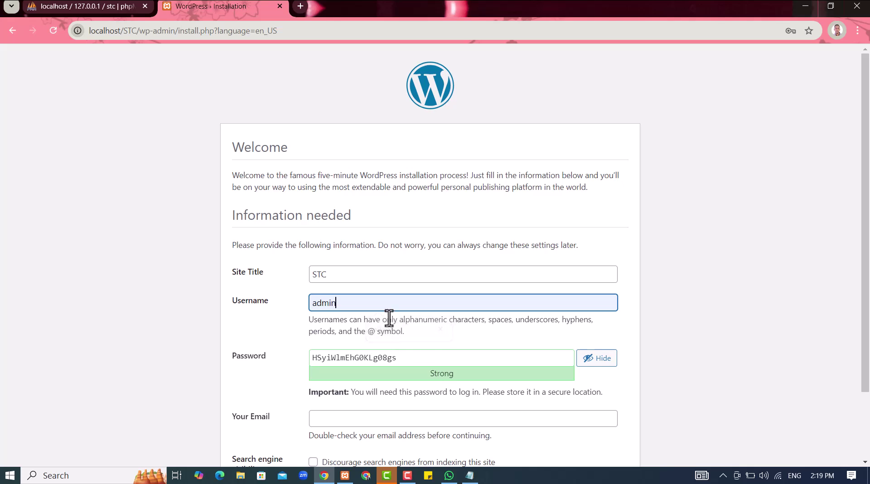
Set a weak admin password, confirm it, add the suggested email and install WordPress
double_click(421, 359)
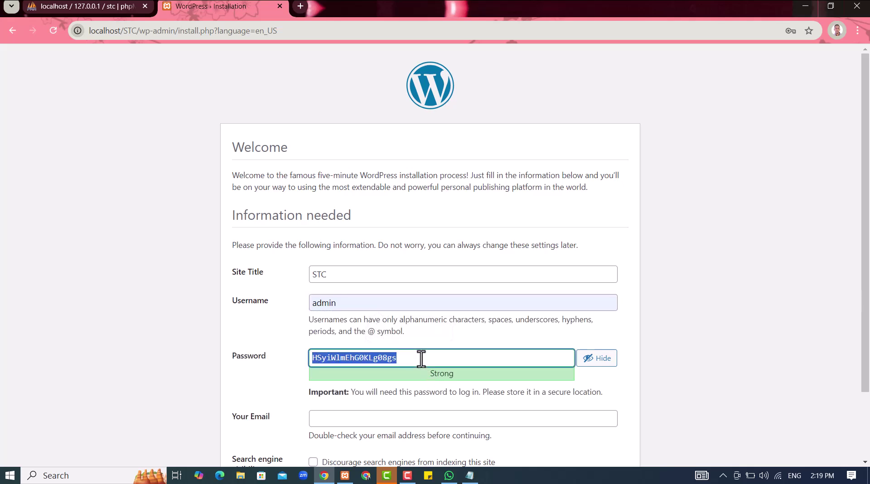
type("admin")
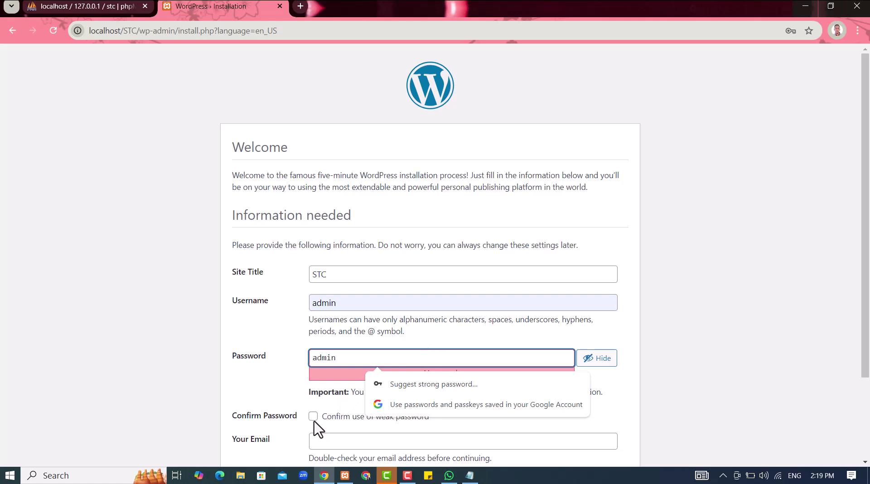
left_click(314, 416)
left_click(323, 443)
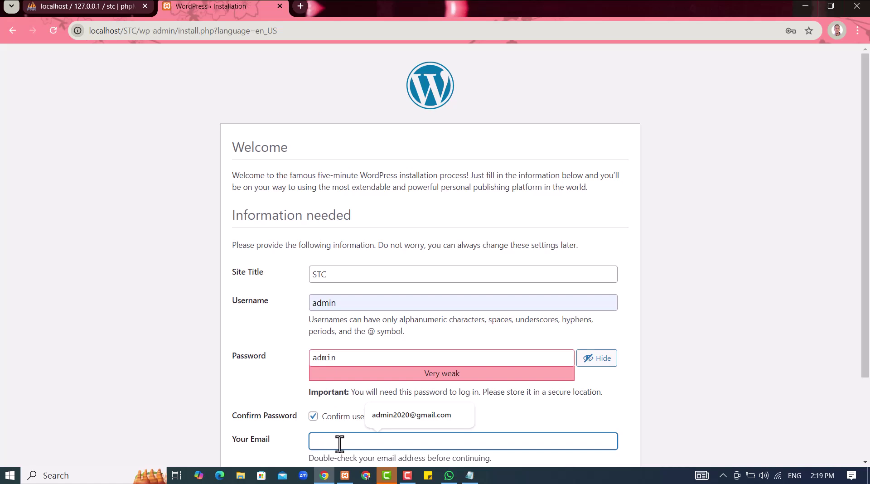
left_click(386, 416)
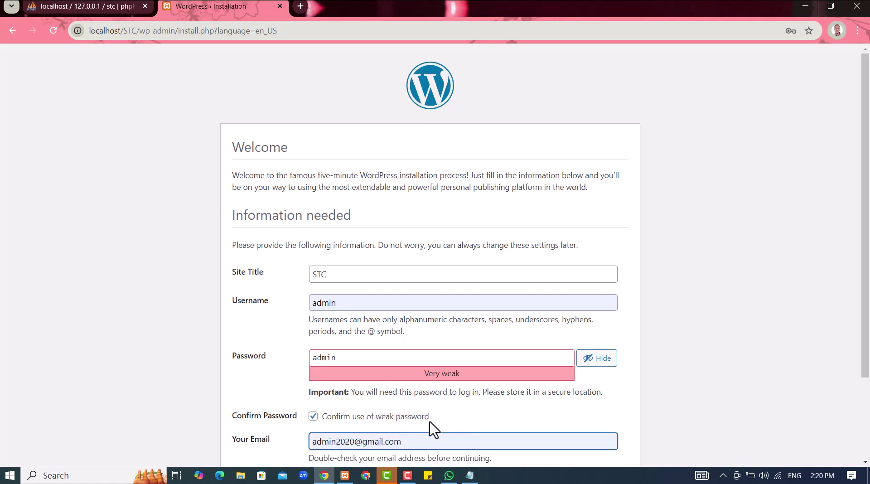
scroll(429, 426, "down", 3)
left_click(282, 435)
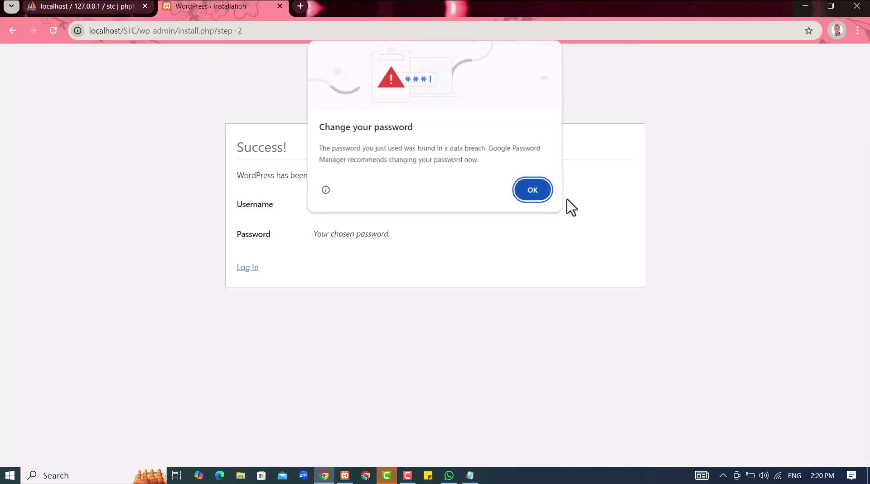
Dismiss the breach warning, go to the Log In page and dismiss the PIN prompt
left_click(545, 190)
left_click(248, 268)
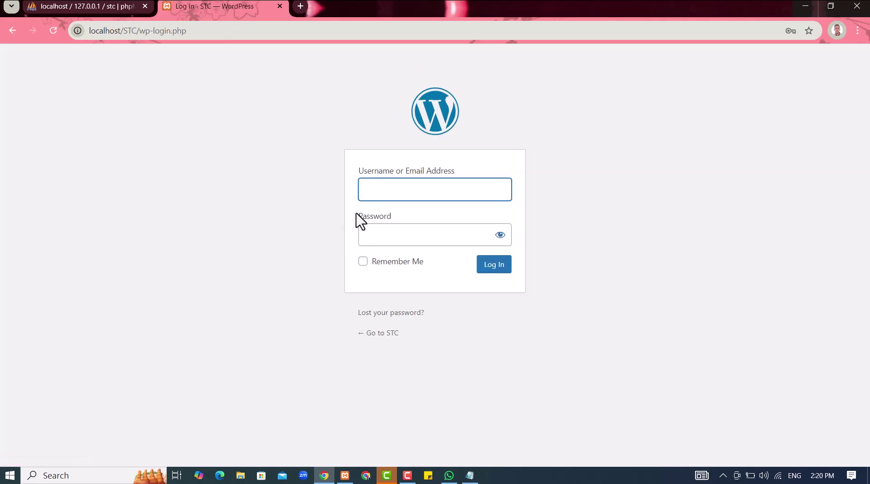
type("a")
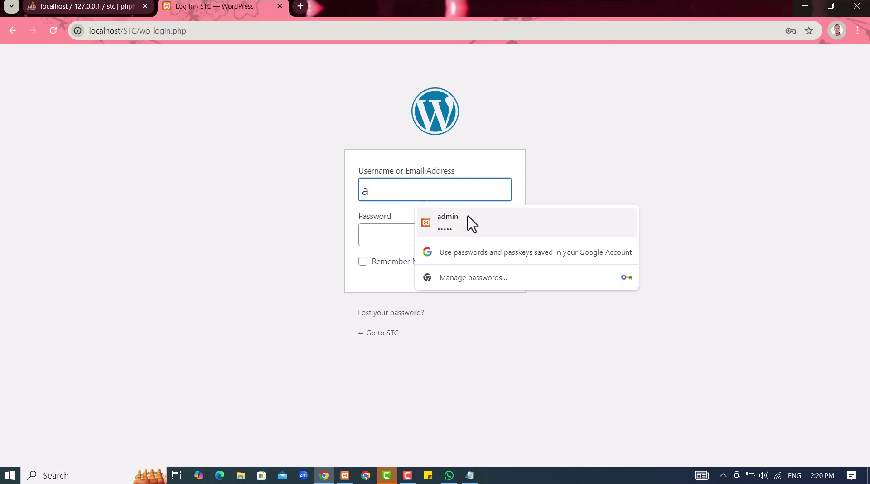
left_click(471, 223)
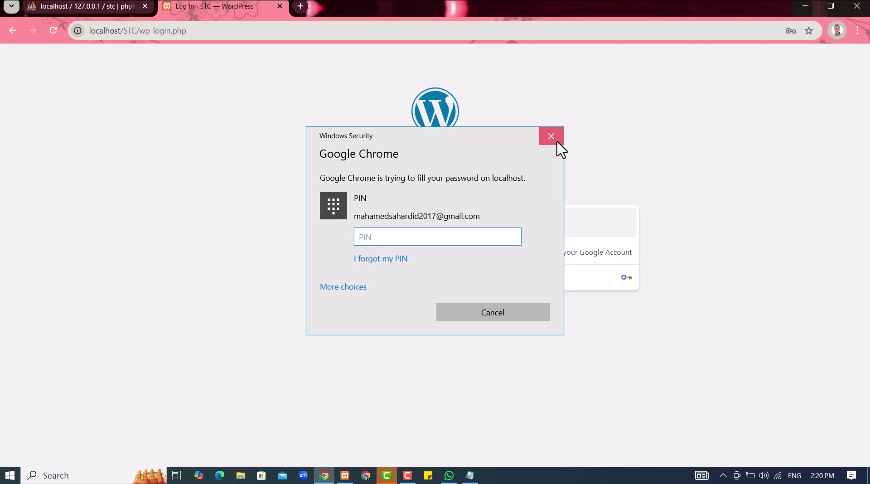
left_click(552, 137)
Log in as admin with the account password and Remember Me ticked
type("d")
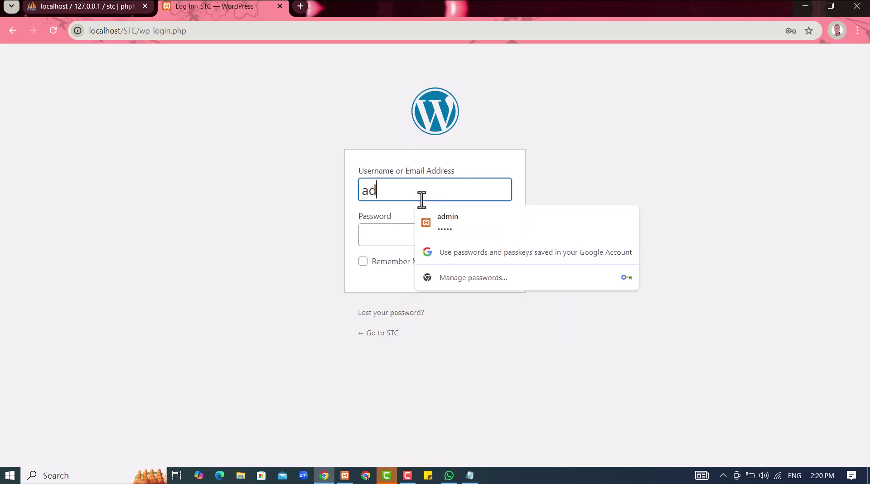
type("min")
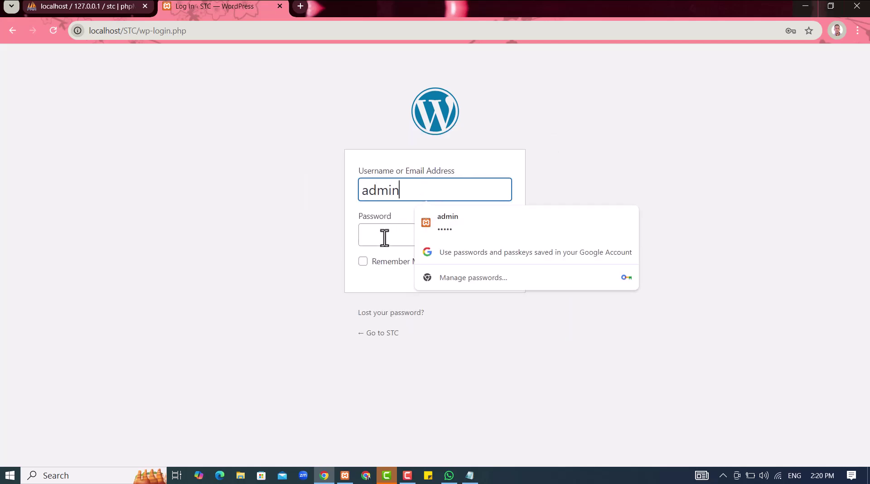
left_click(384, 237)
type("a")
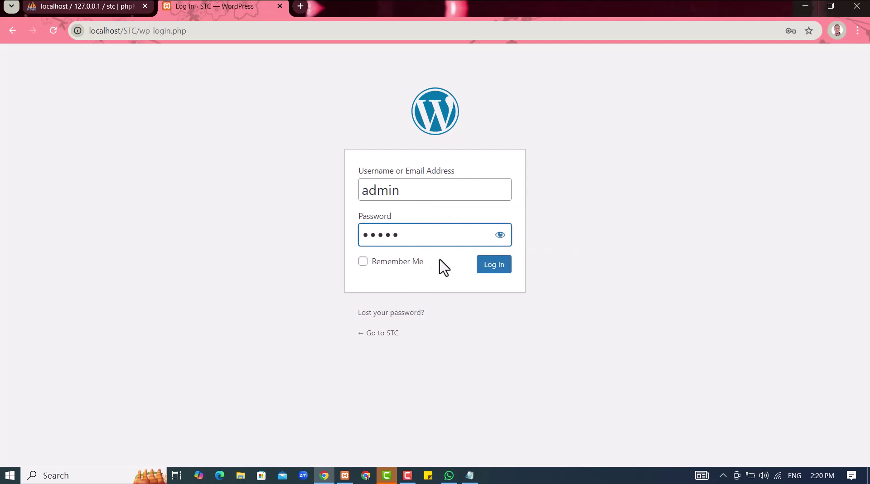
left_click(417, 262)
left_click(495, 270)
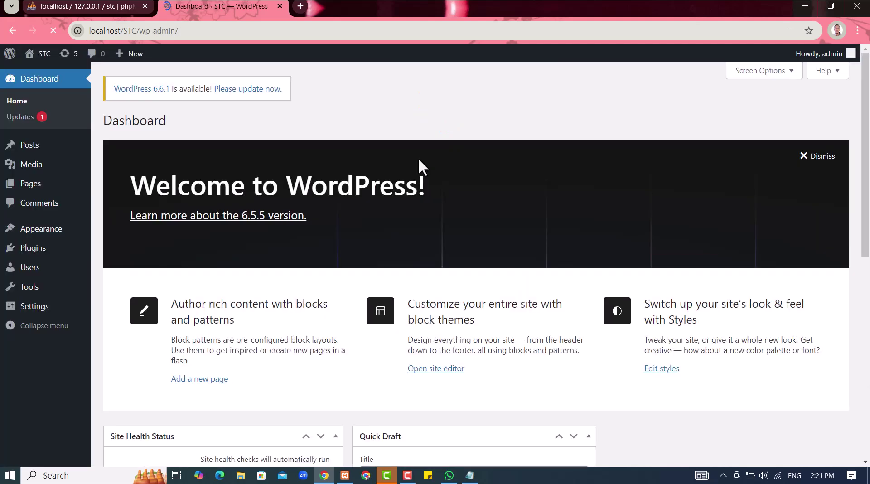
Return from the notes to the dashboard and dismiss the password breach warning
key("alt+Tab")
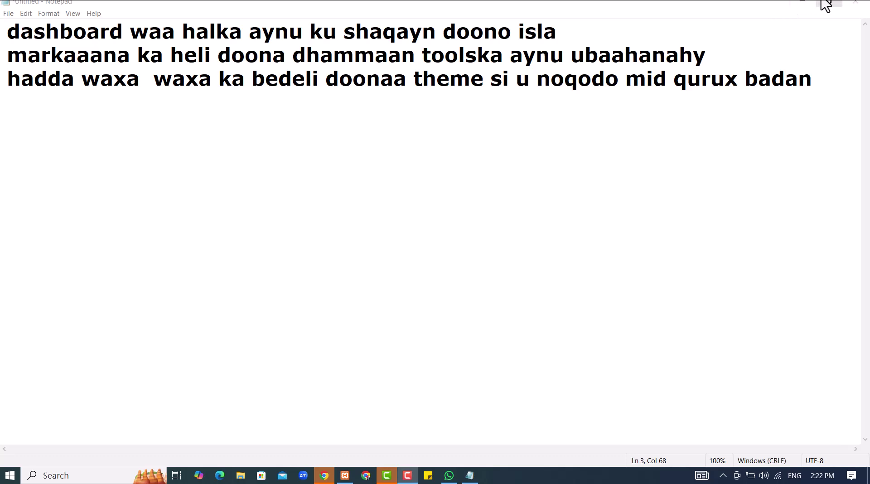
left_click(802, 4)
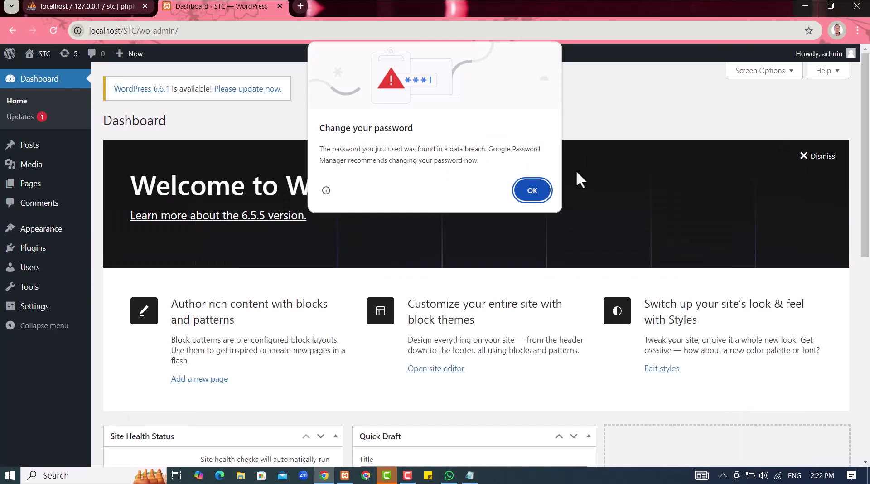
left_click(539, 192)
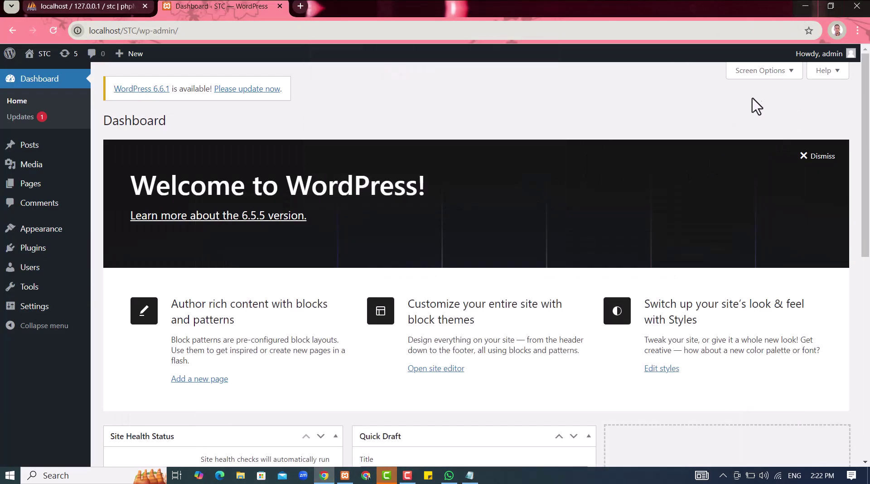
Uncheck Welcome, Events and News, Quick Draft, Activity, At a Glance and Site Health in Screen Options
left_click(769, 71)
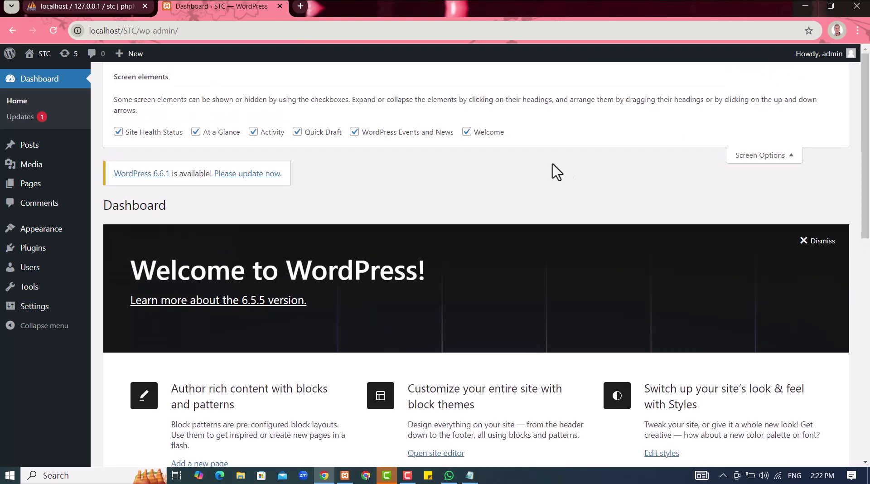
left_click(467, 132)
left_click(354, 132)
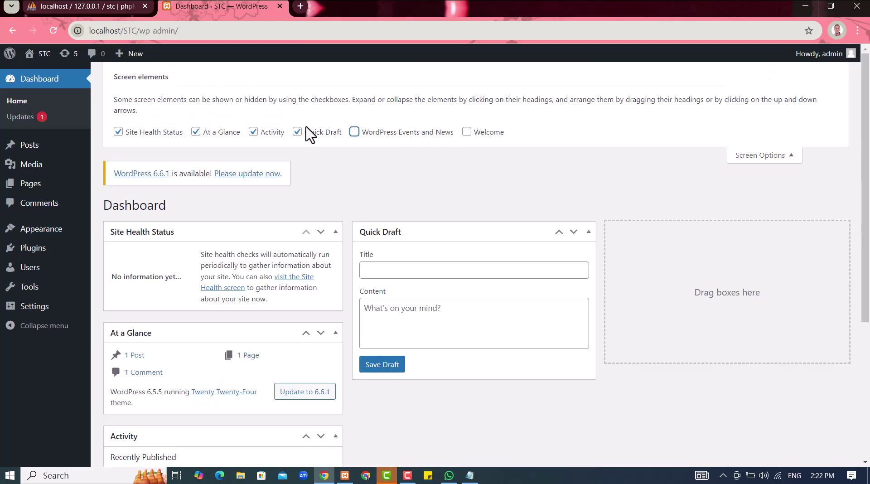
left_click(307, 132)
left_click(274, 134)
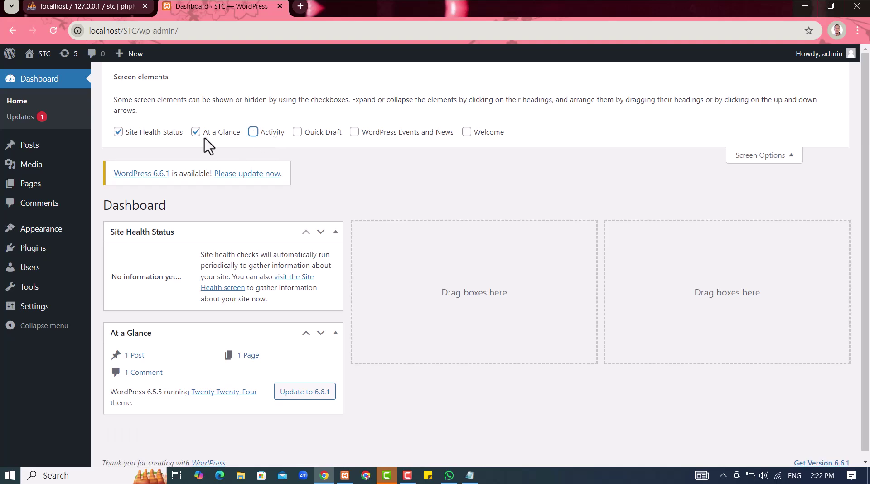
left_click(211, 135)
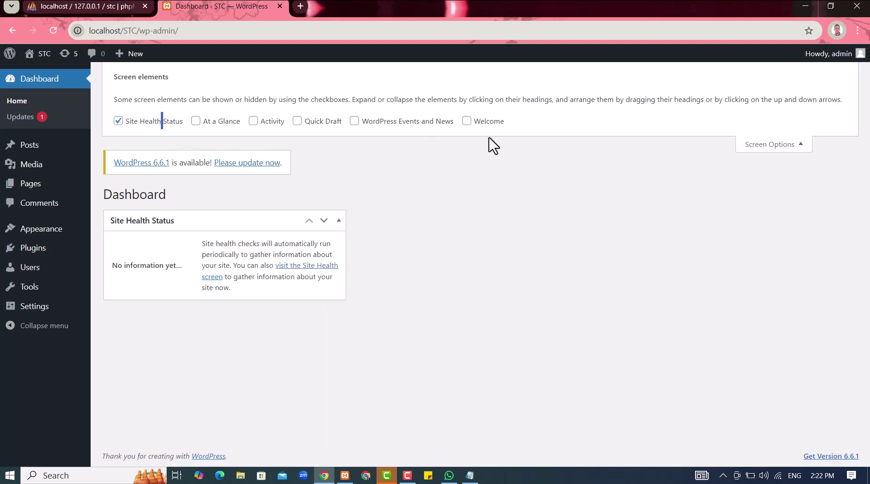
left_click(118, 121)
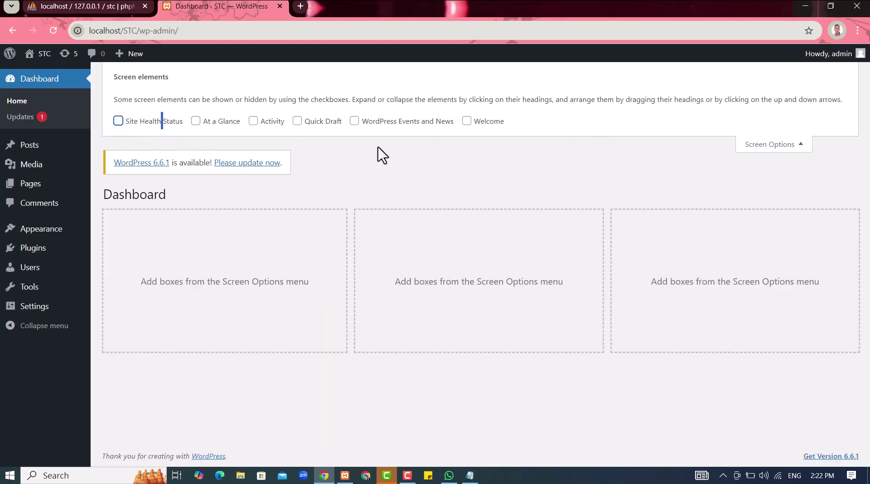
left_click(761, 147)
Trash the default 'Hello world!' post and the Sample Page
mouse_move(54, 149)
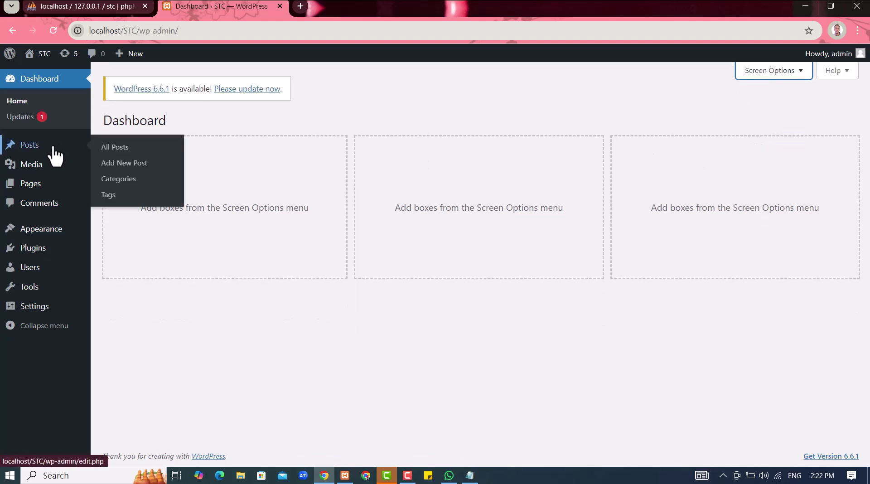
left_click(124, 152)
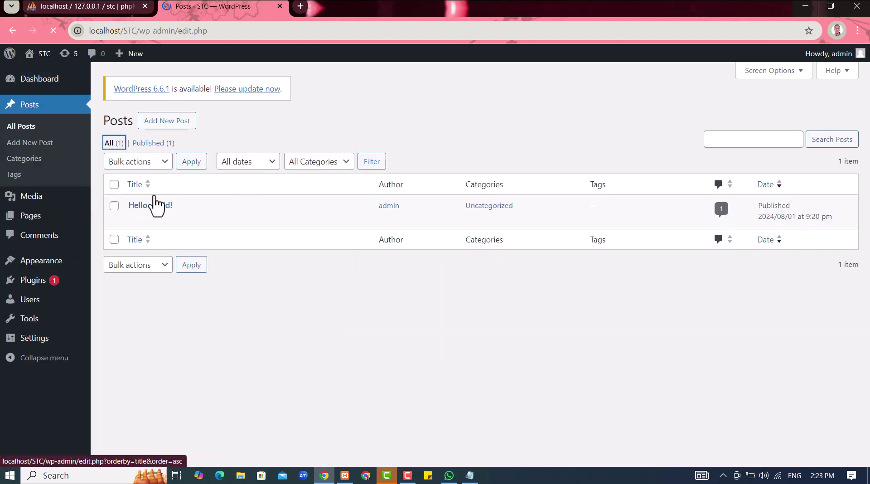
left_click(195, 221)
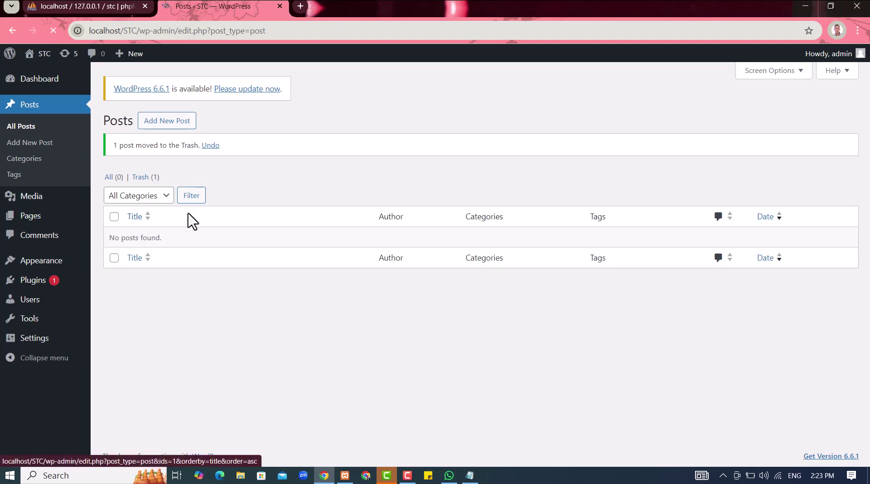
mouse_move(76, 223)
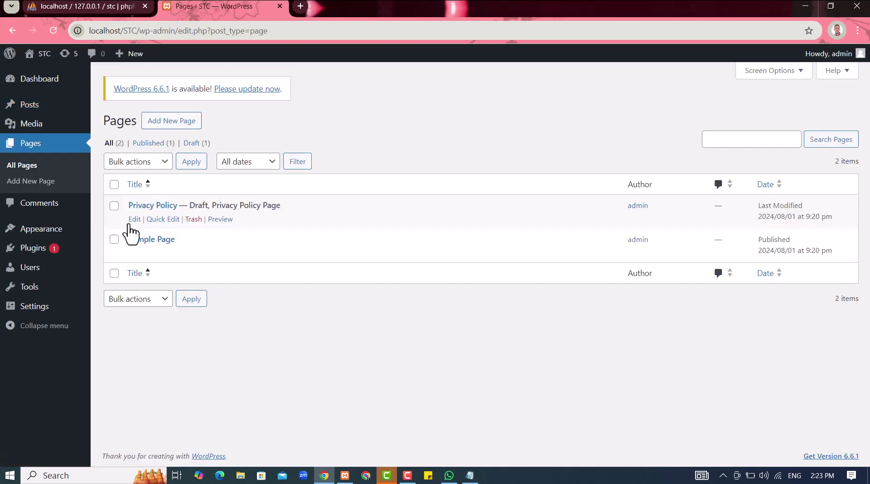
left_click(192, 254)
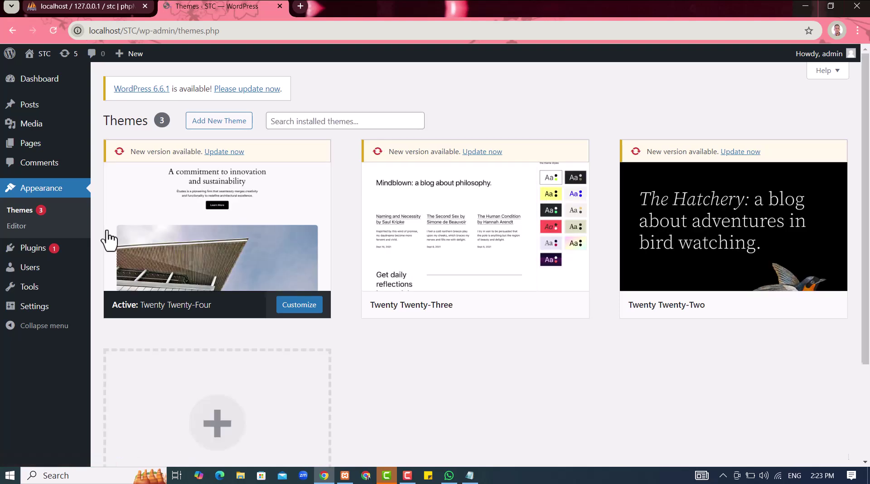
Search the theme directory for 'astra' and install the Astra theme
left_click(235, 123)
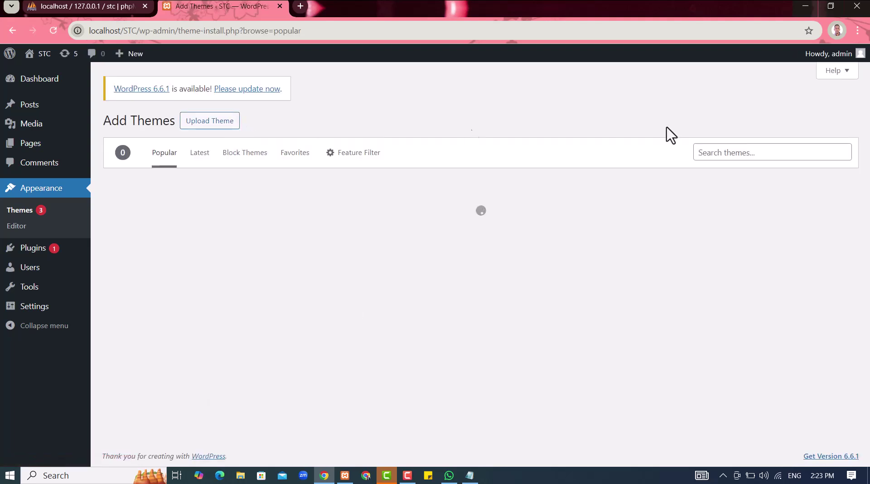
left_click(738, 150)
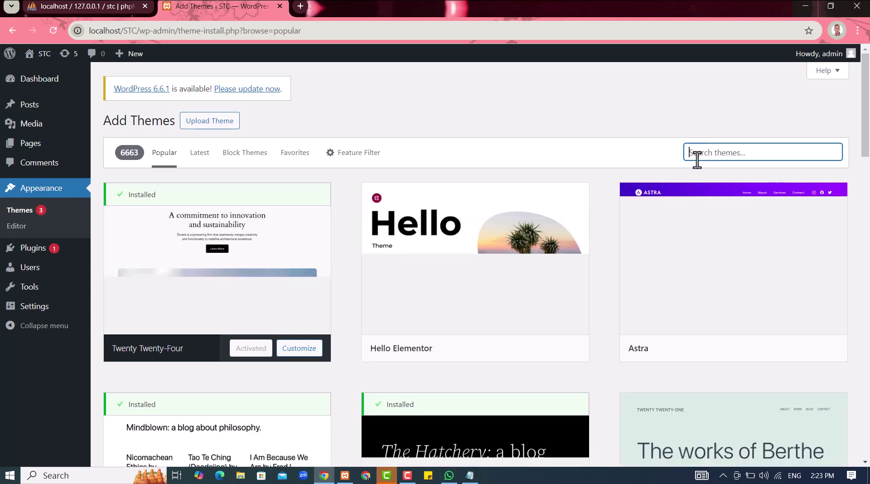
type("astra")
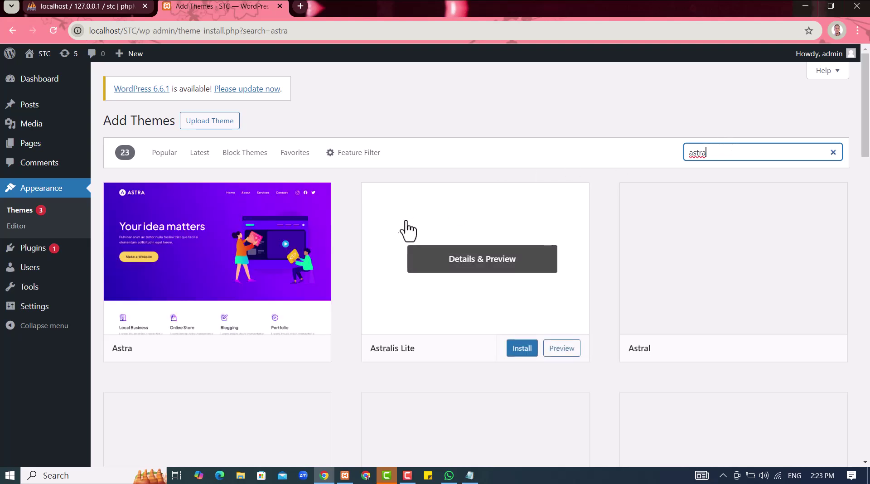
mouse_move(316, 301)
left_click(261, 352)
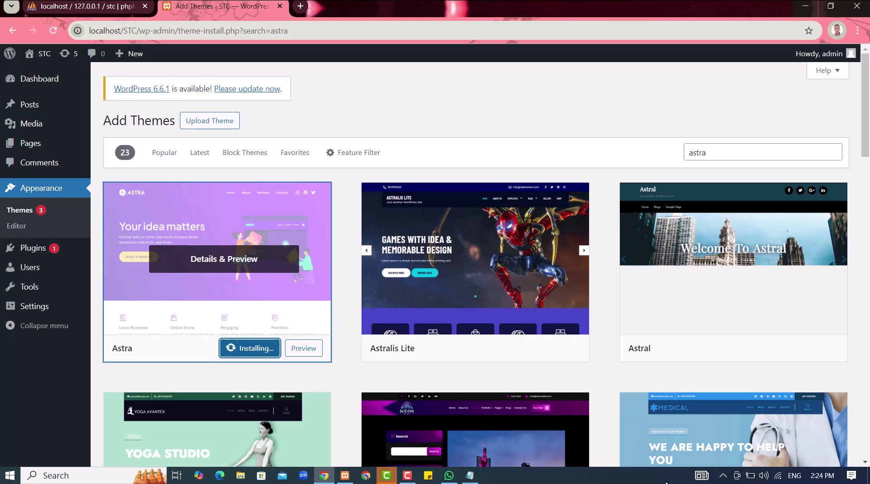
key("alt+Tab")
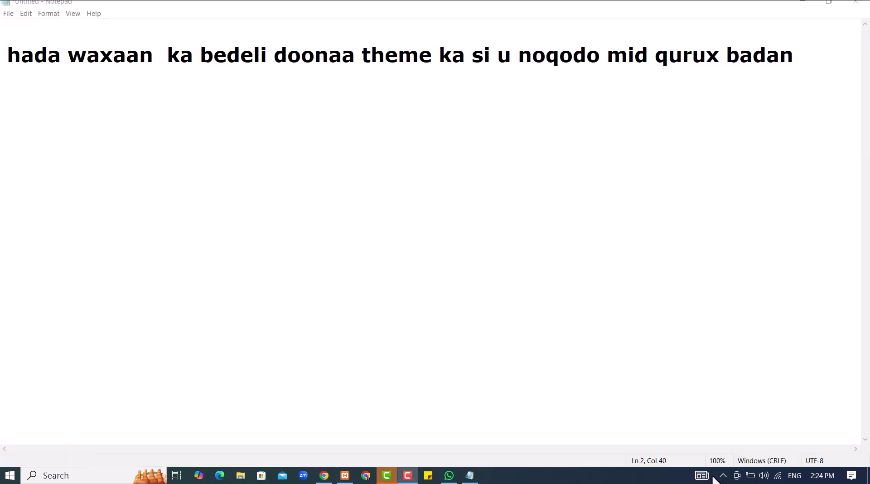
key("alt+Tab")
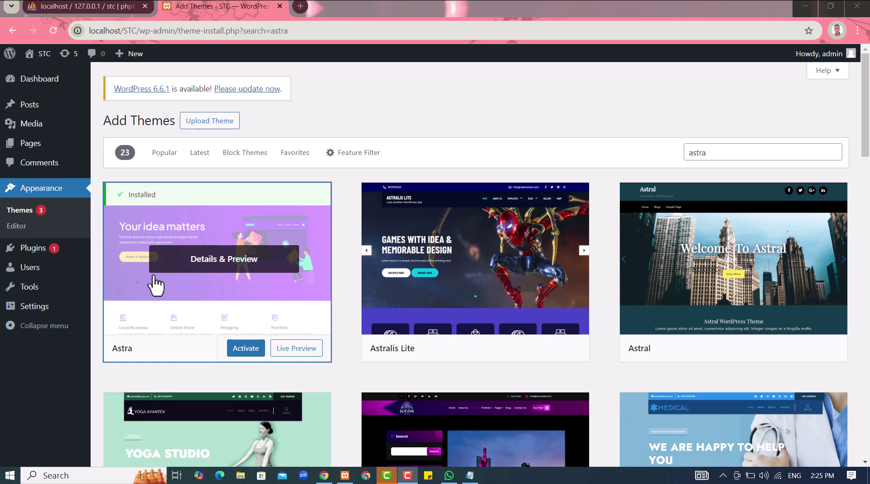
Activate Astra and close its 'Build Your Dream Site' welcome notice
left_click(245, 358)
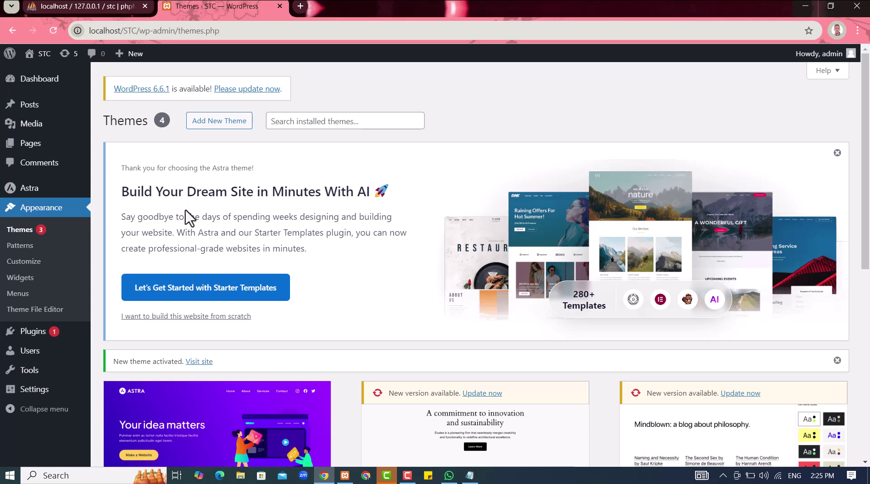
scroll(195, 248, "down", 3)
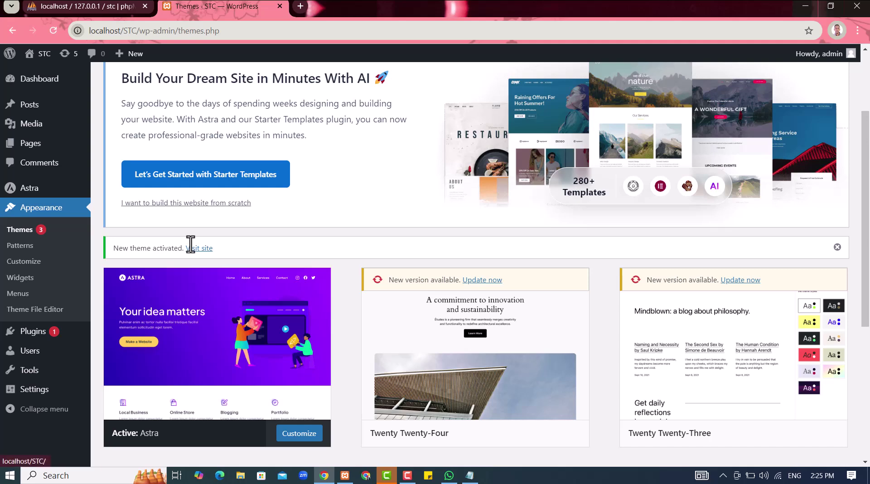
scroll(190, 244, "up", 3)
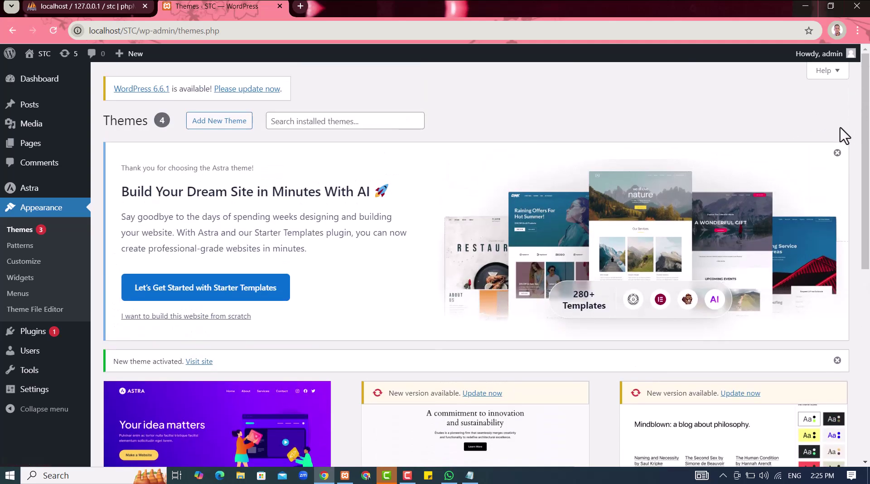
left_click(837, 154)
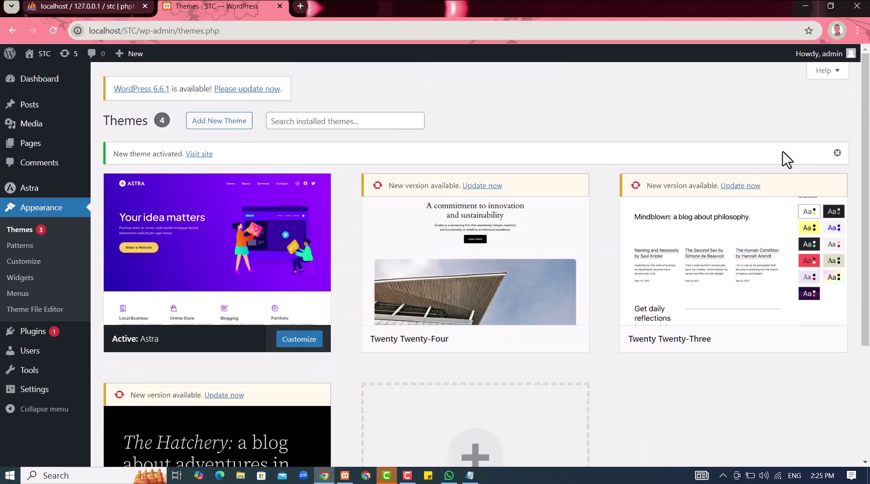
mouse_move(326, 276)
Open the STC front page in a new browser tab and view it
right_click(36, 55)
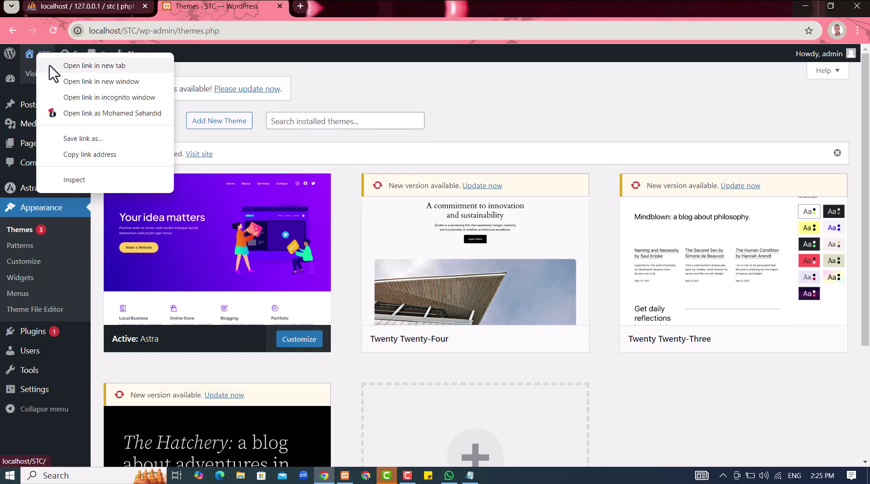
left_click(52, 65)
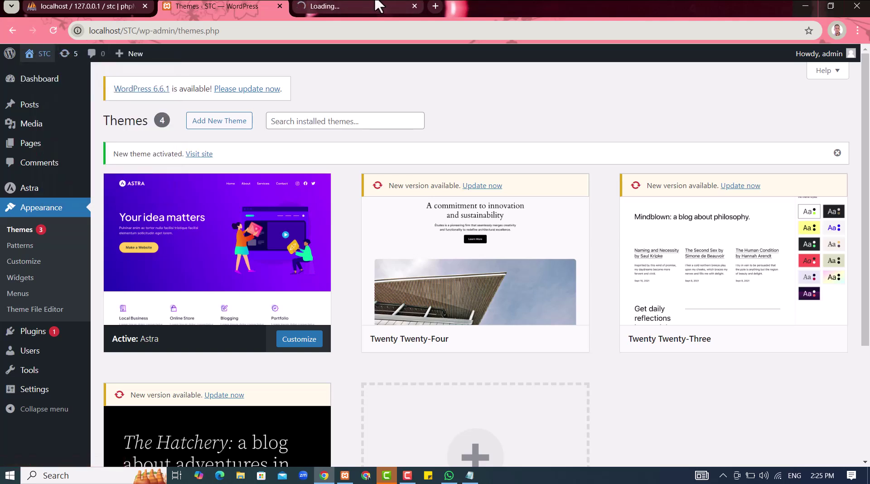
left_click(341, 11)
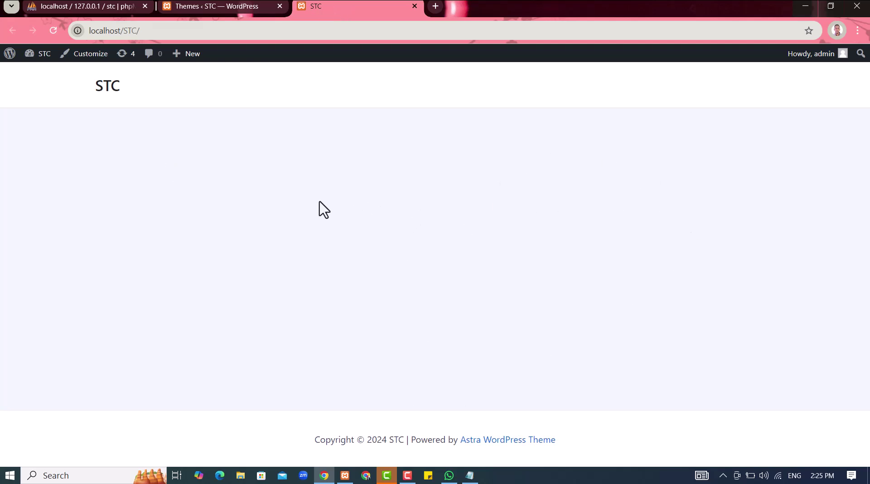
Return to the admin tab and bring up the site's Pages list
left_click(238, 4)
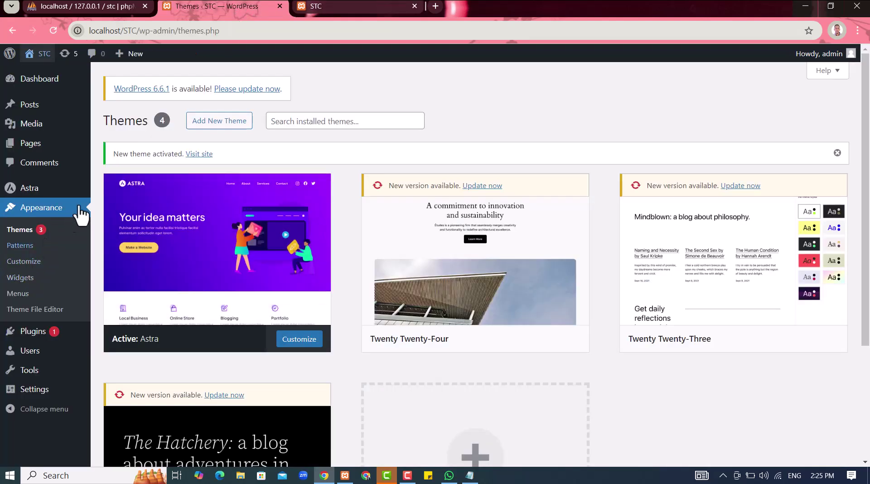
right_click(113, 156)
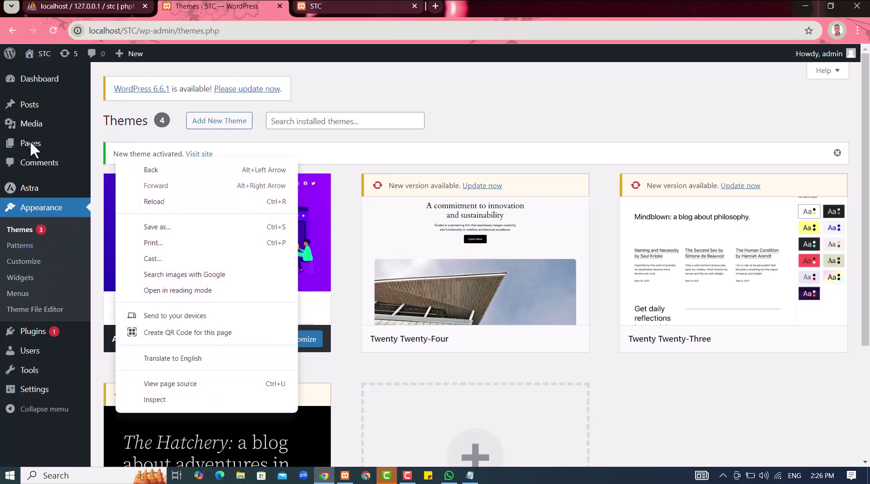
left_click(30, 142)
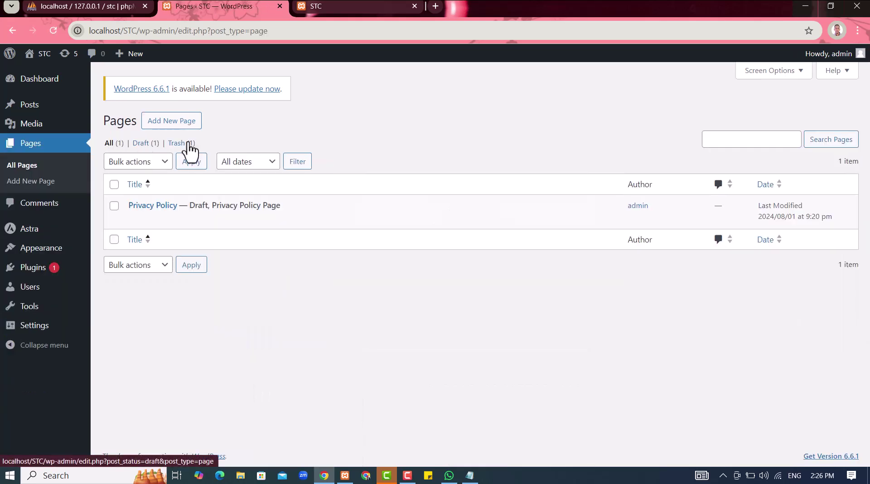
Create a new page titled 'Home' and confirm its publication
left_click(193, 123)
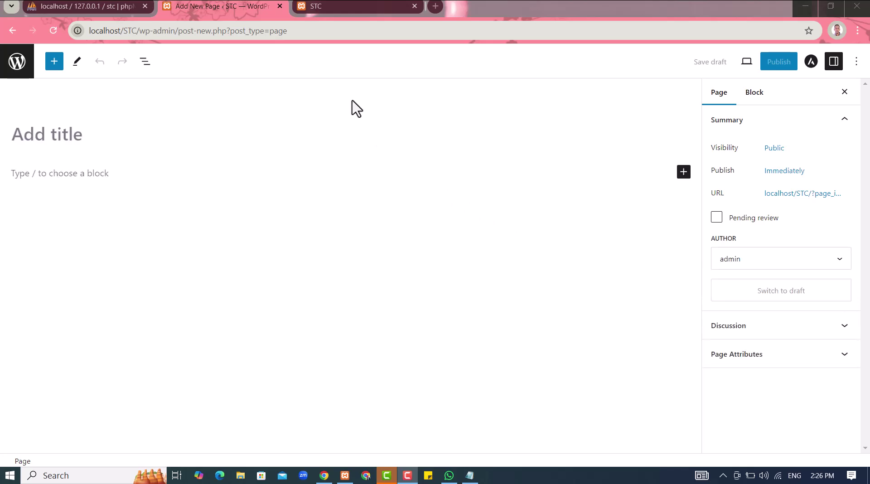
left_click(99, 134)
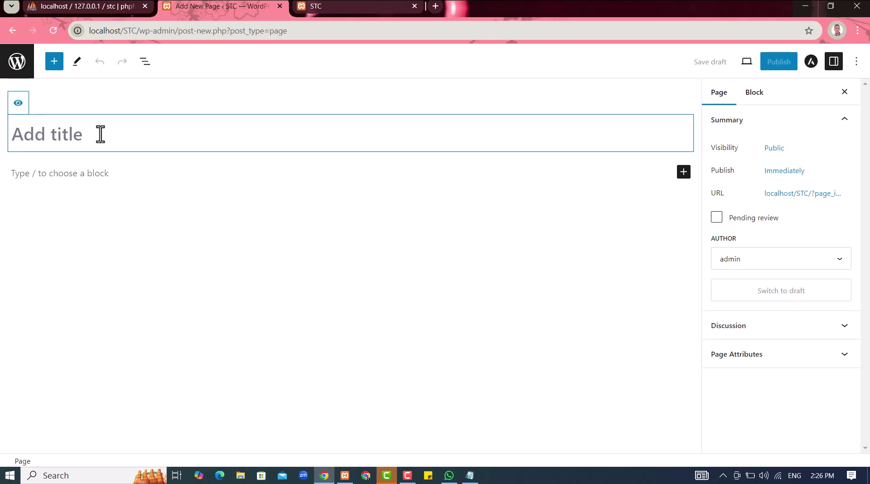
type("H")
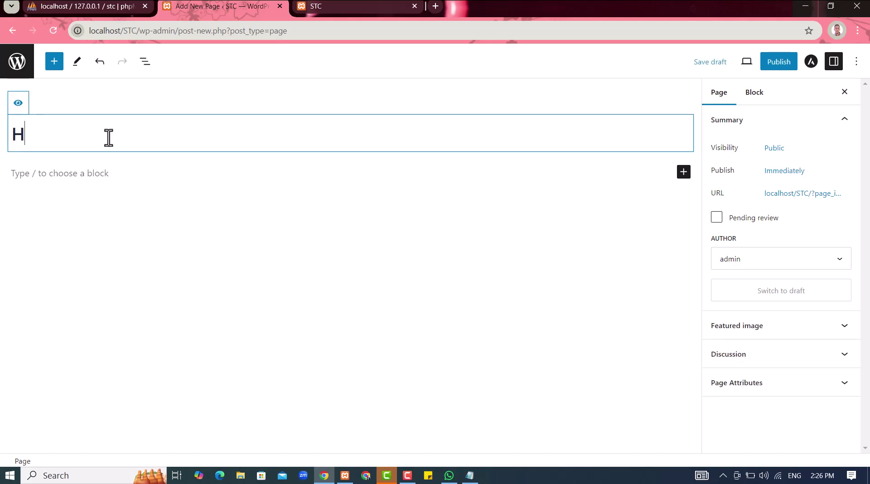
type("omee")
key("BackSpace")
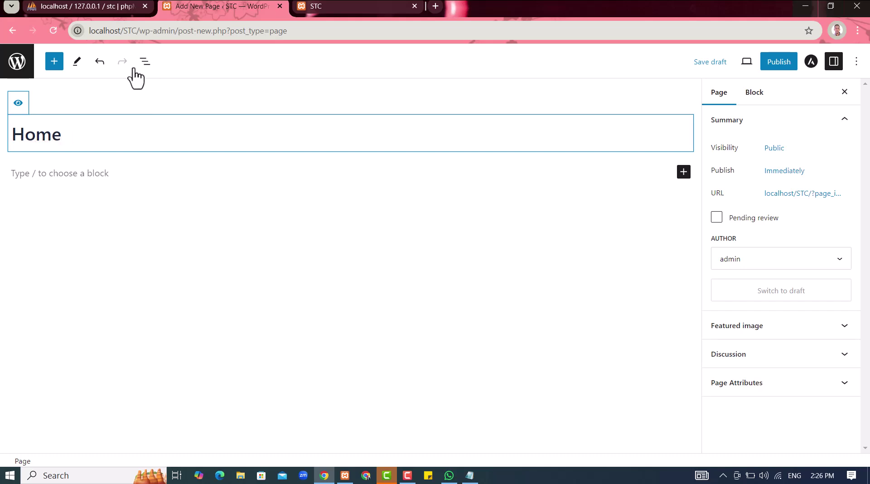
left_click(779, 63)
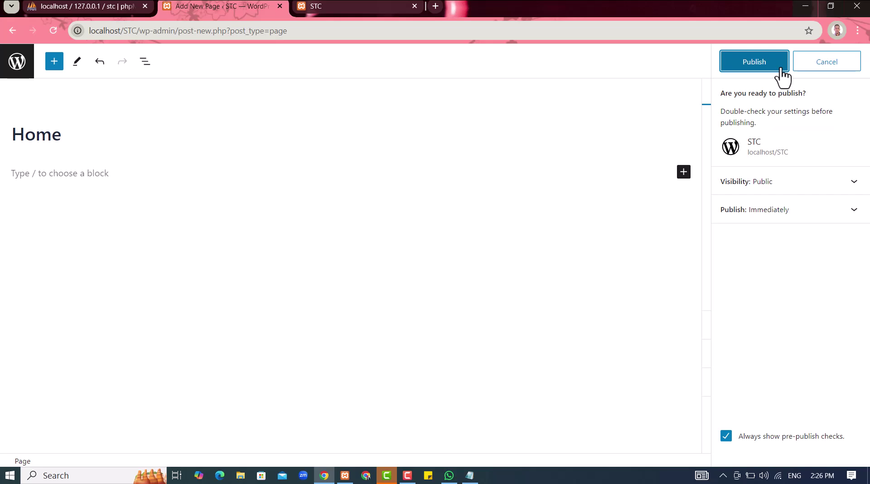
left_click(781, 68)
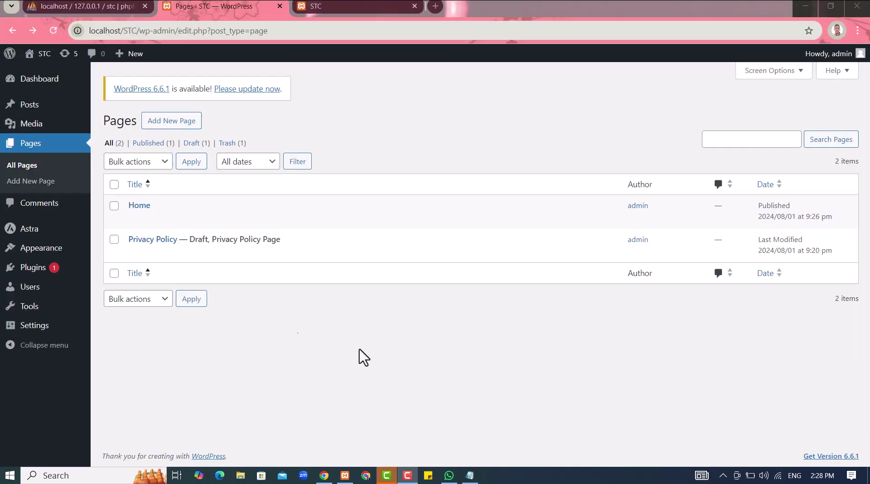
mouse_move(49, 252)
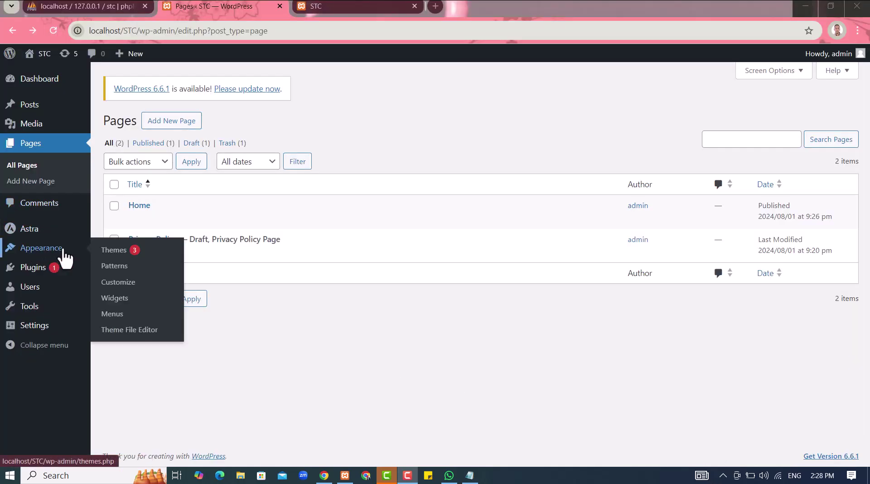
On the Menus screen, name a new menu 'mainmenu' and create it
left_click(113, 319)
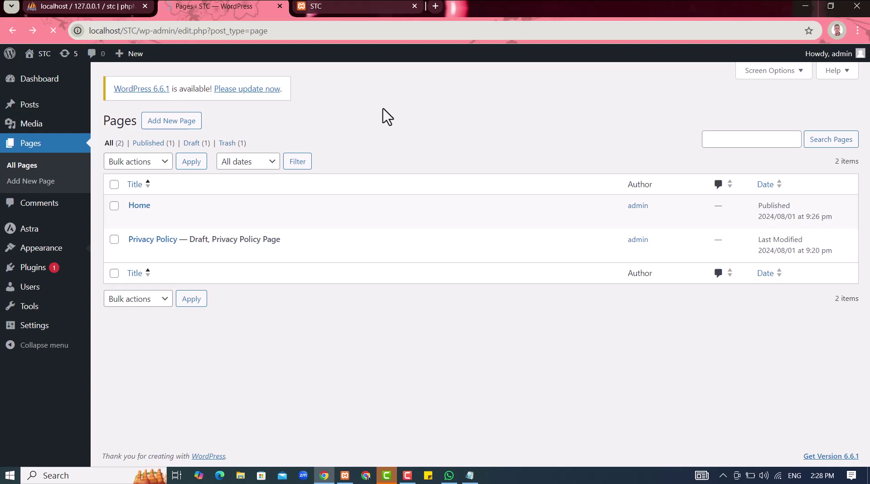
left_click(356, 252)
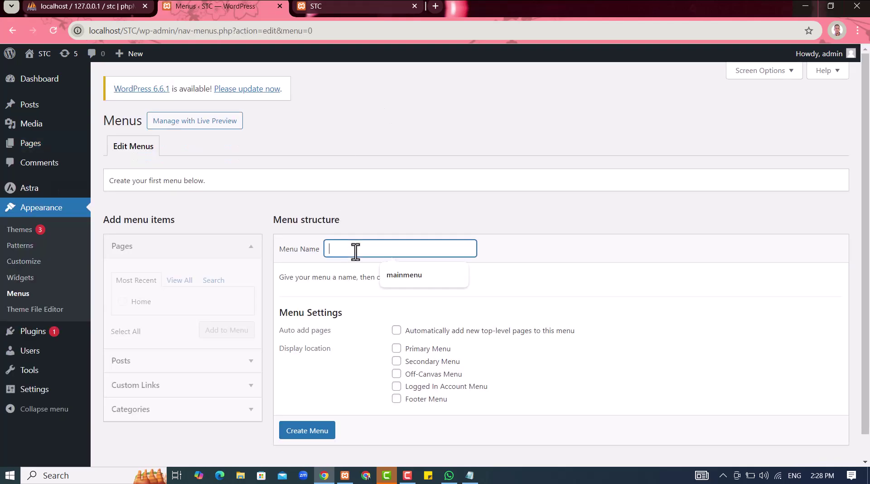
left_click(389, 275)
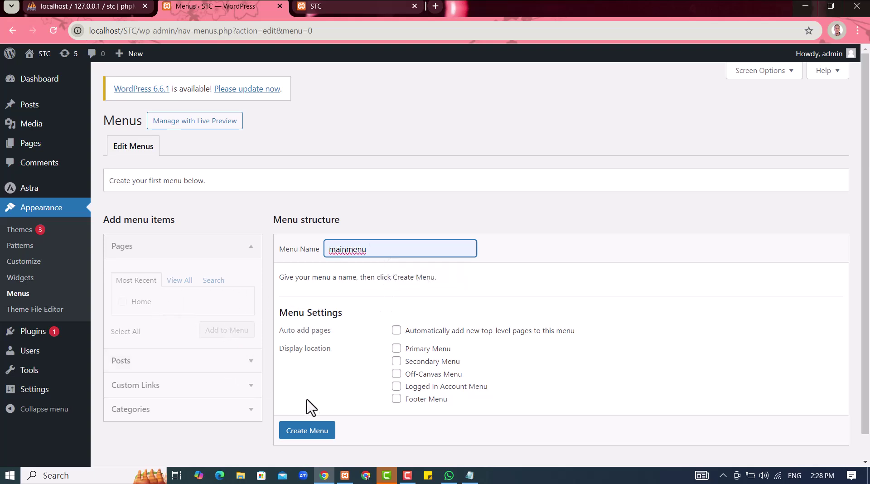
left_click(300, 435)
scroll(300, 434, "down", 1)
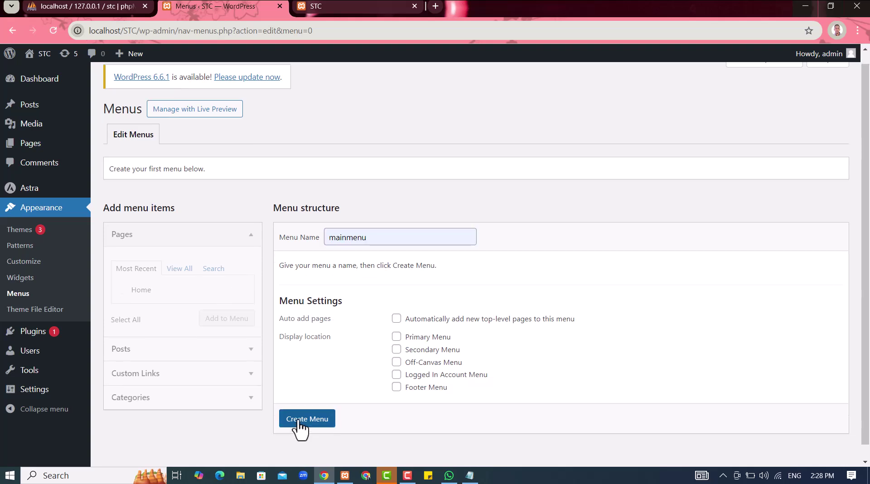
left_click(299, 420)
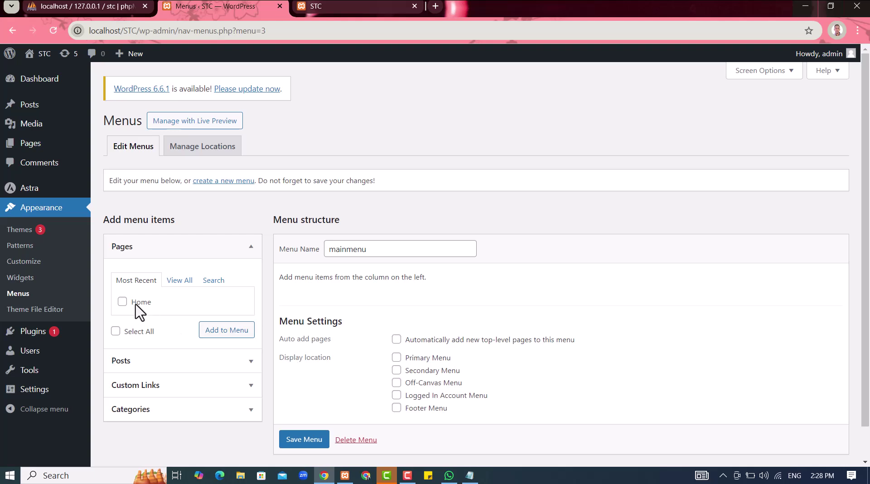
Put the Home page in mainmenu, tick the Primary Menu location, and save the menu
left_click(222, 332)
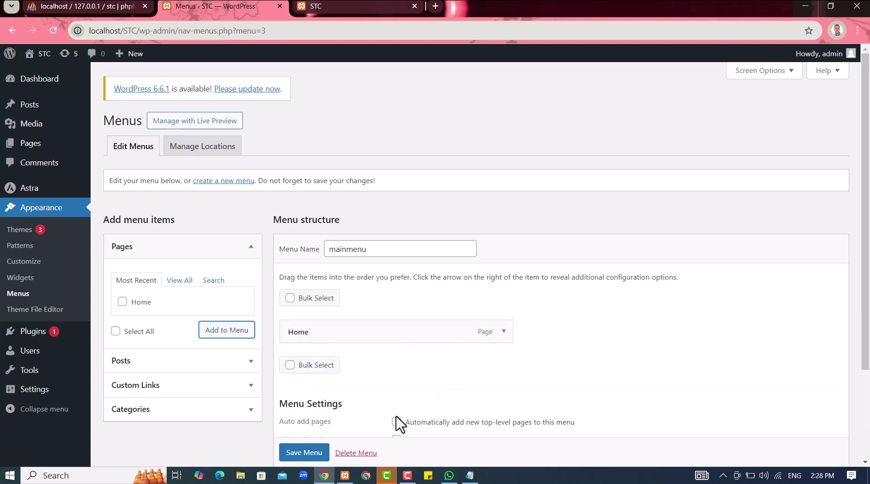
scroll(398, 423, "down", 1)
left_click(396, 383)
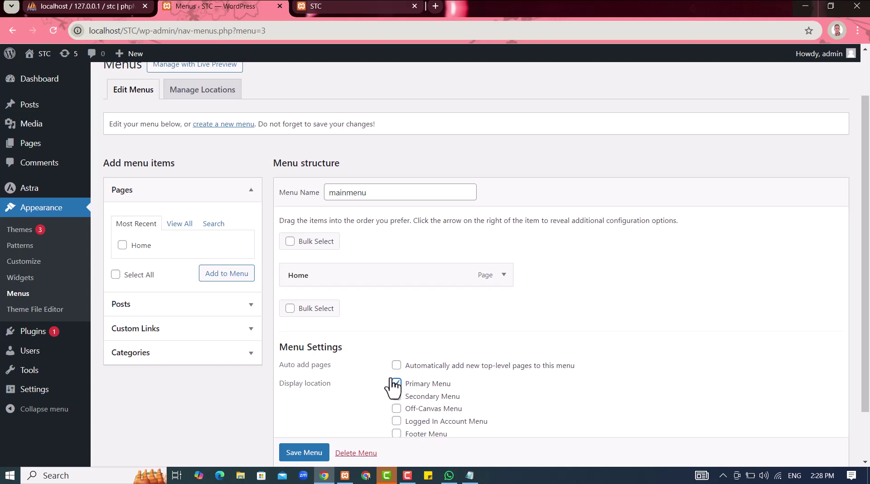
left_click(288, 243)
scroll(340, 297, "down", 2)
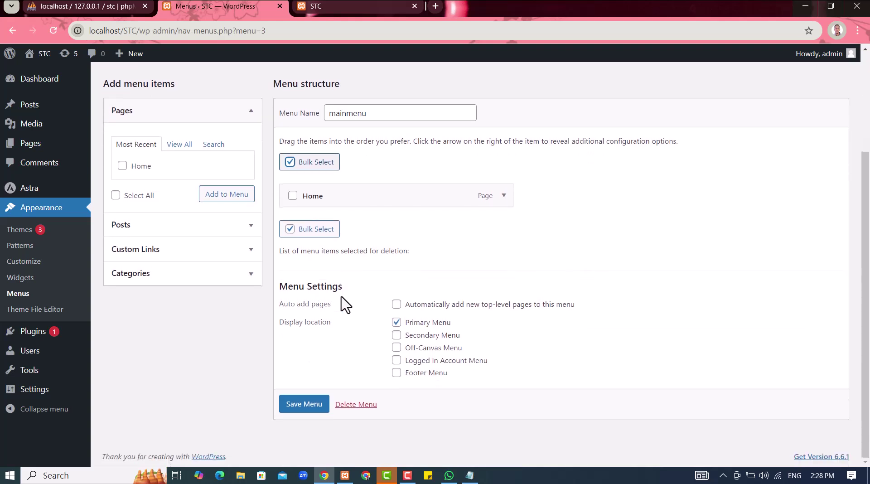
left_click(289, 231)
left_click(300, 408)
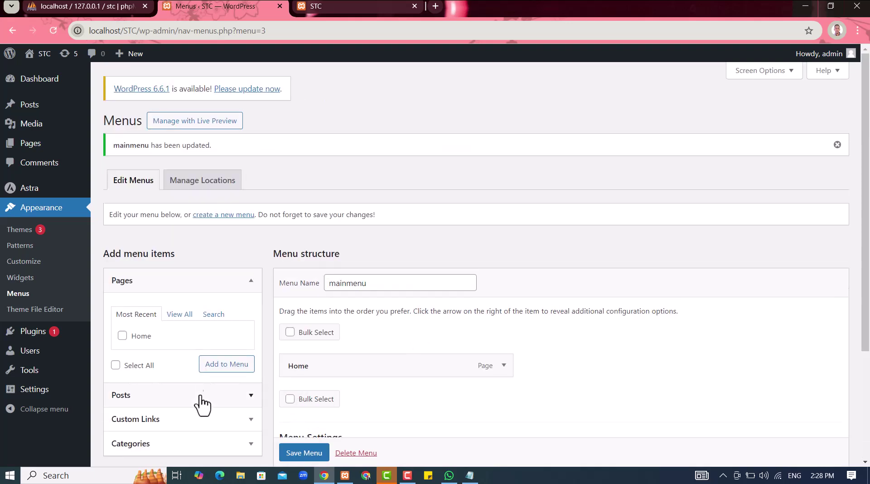
Add a custom link with URL '#' and text 'About' to mainmenu
left_click(195, 425)
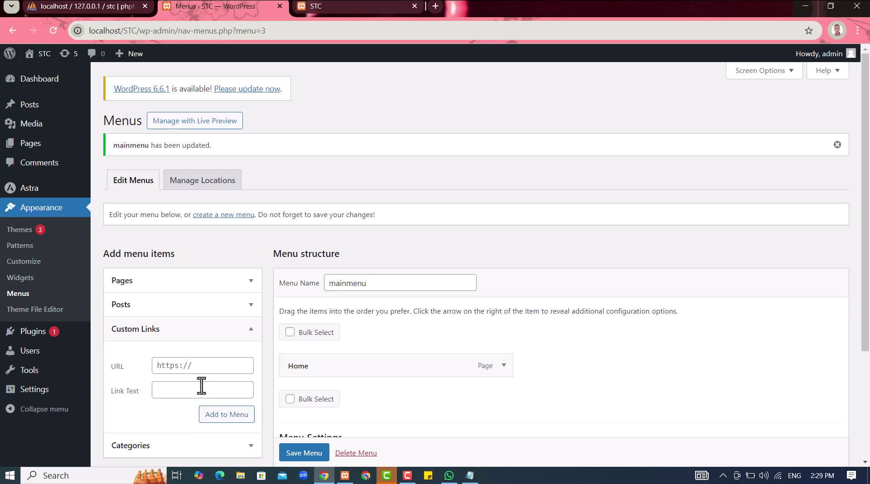
left_click(209, 361)
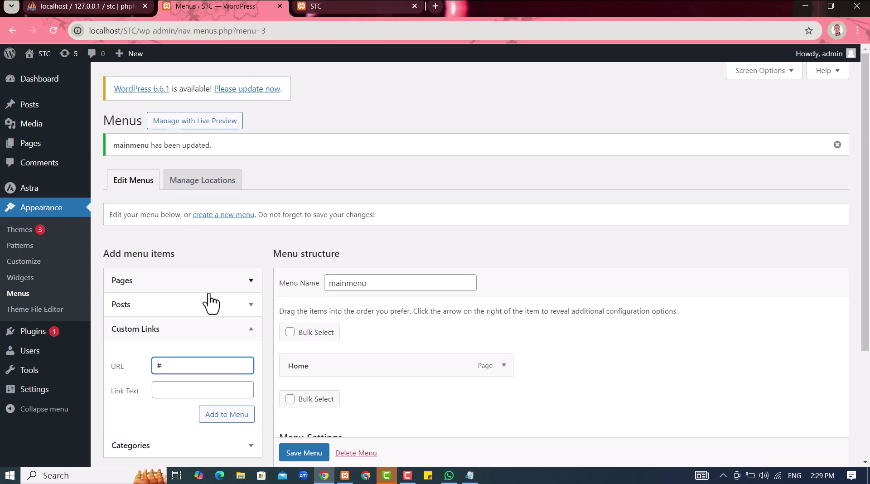
key("Tab")
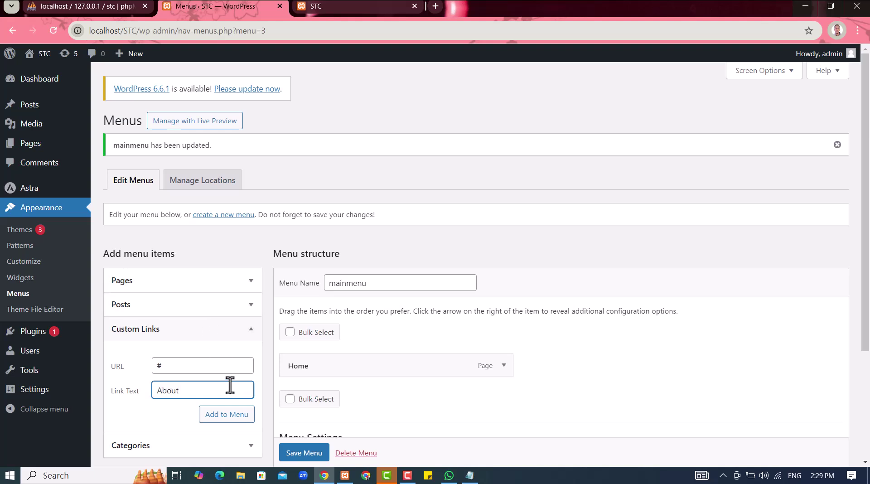
left_click(223, 417)
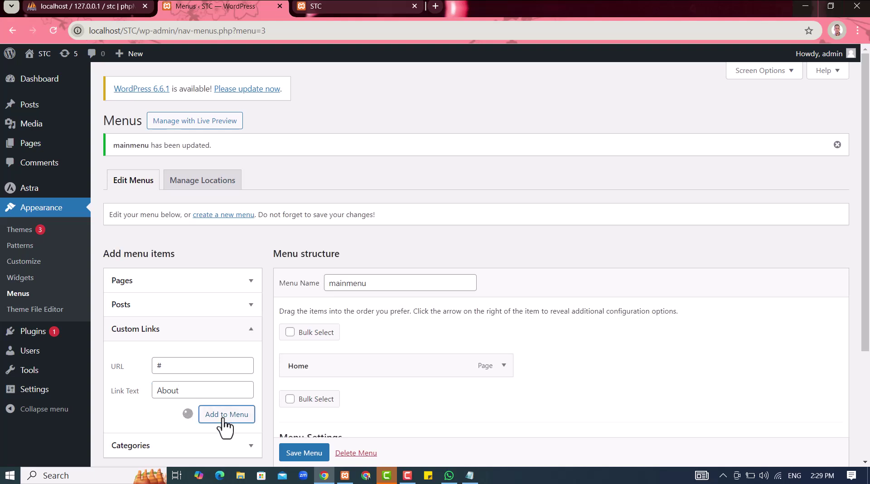
Add a 'Services' custom link with URL '#' to the menu
left_click(212, 367)
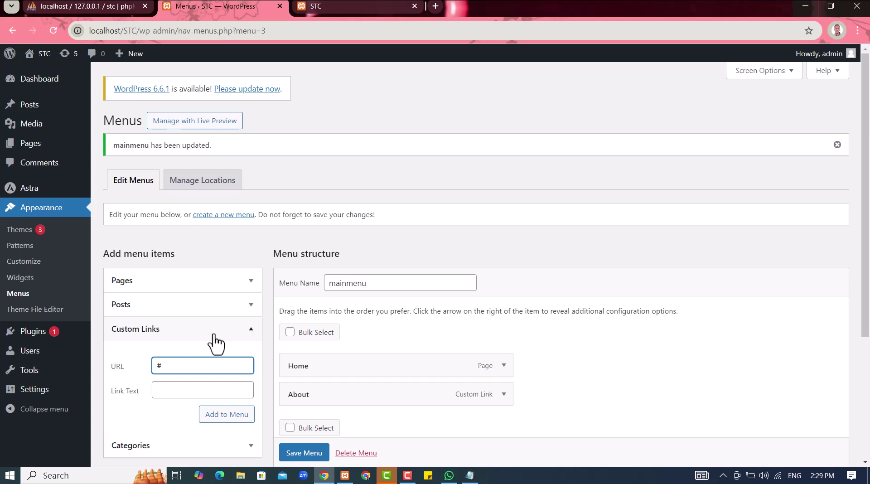
key("Tab")
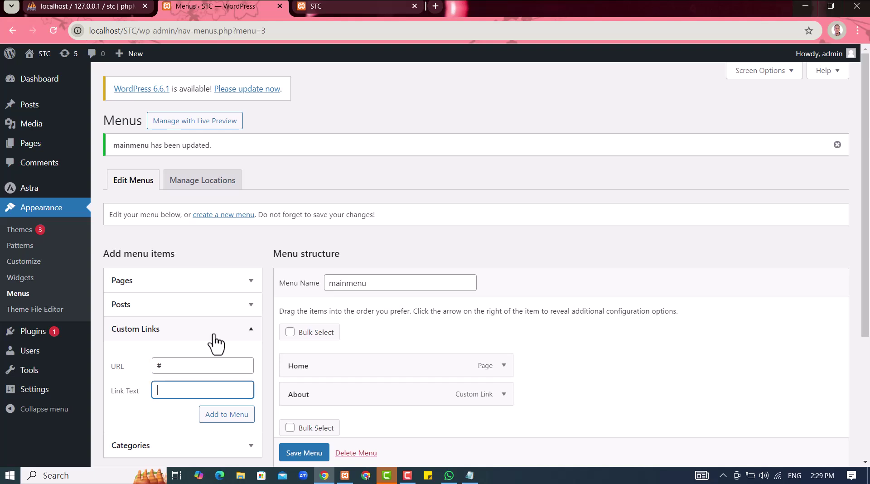
key("Tab")
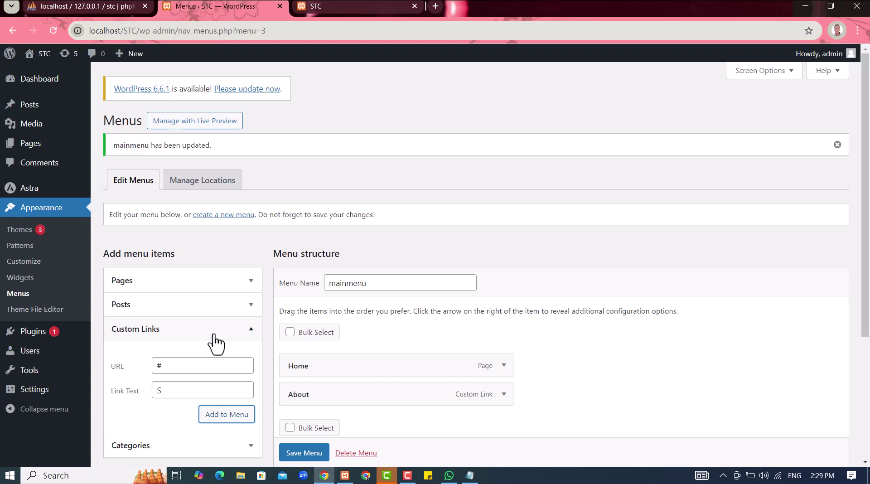
left_click(209, 392)
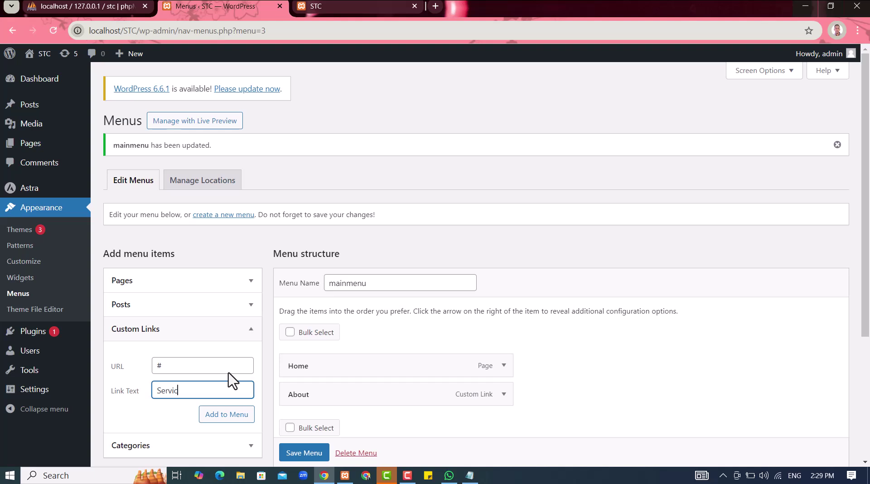
left_click(247, 417)
left_click(248, 418)
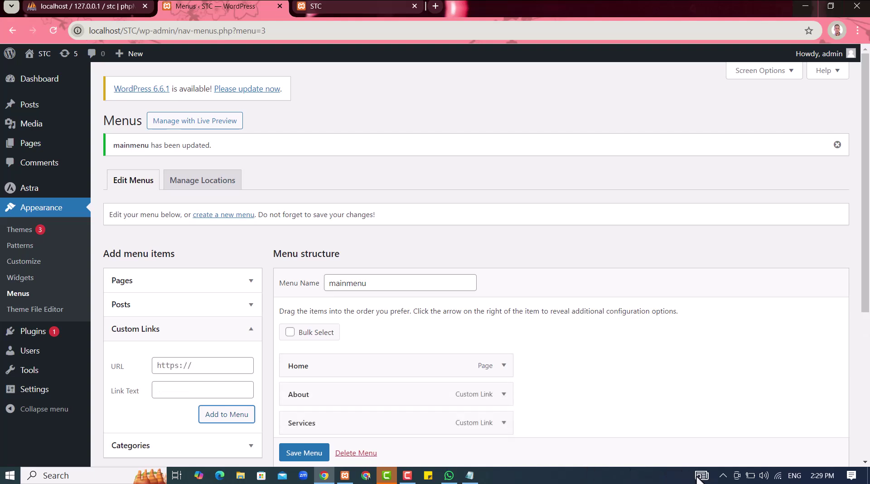
Save the updated mainmenu
mouse_move(712, 477)
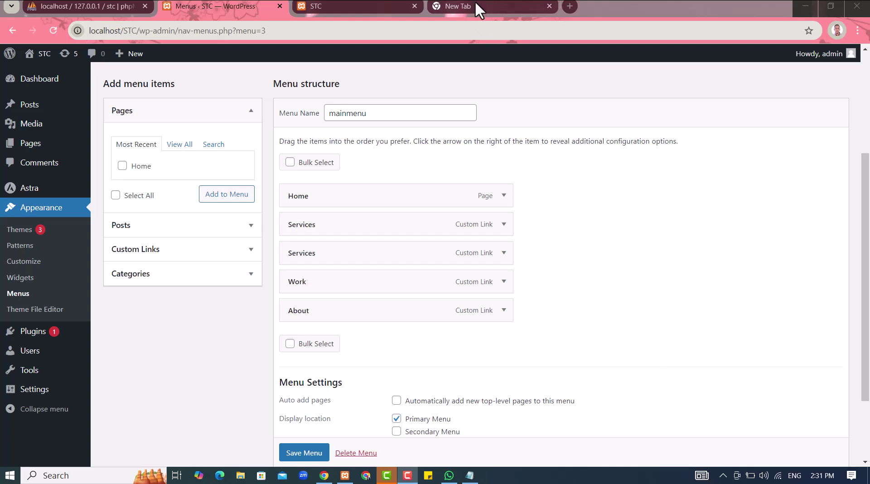
left_click(307, 451)
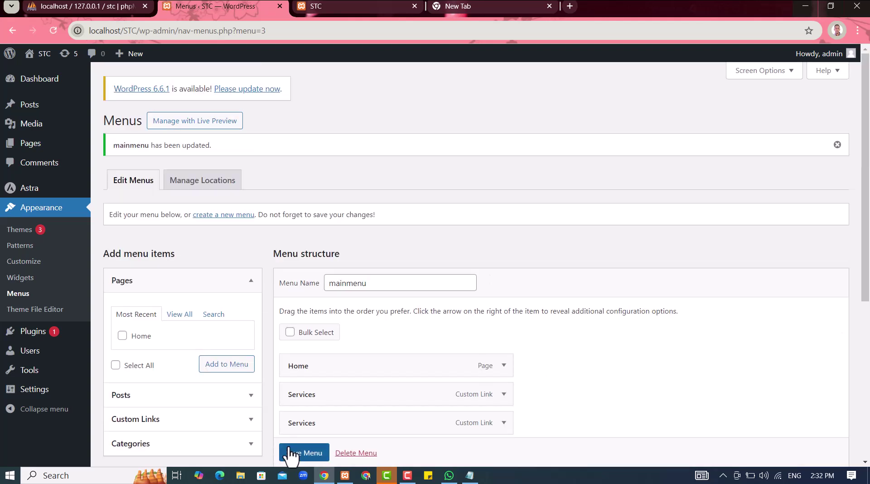
left_click(289, 458)
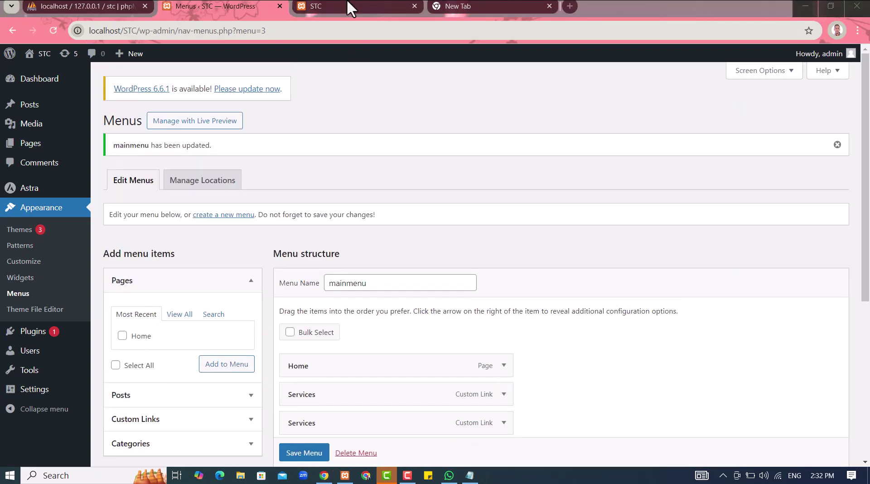
Reload the STC site to check its Home, Services, Work, Contact, About header menu, then return
left_click(346, 4)
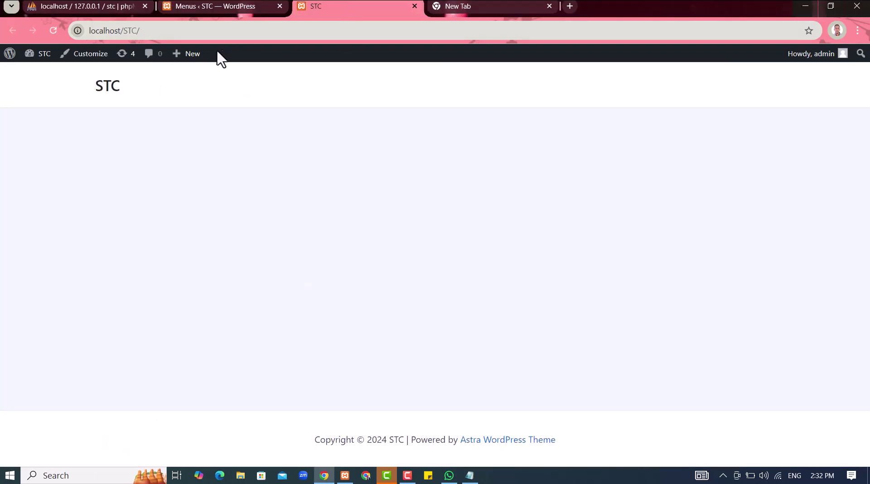
left_click(53, 31)
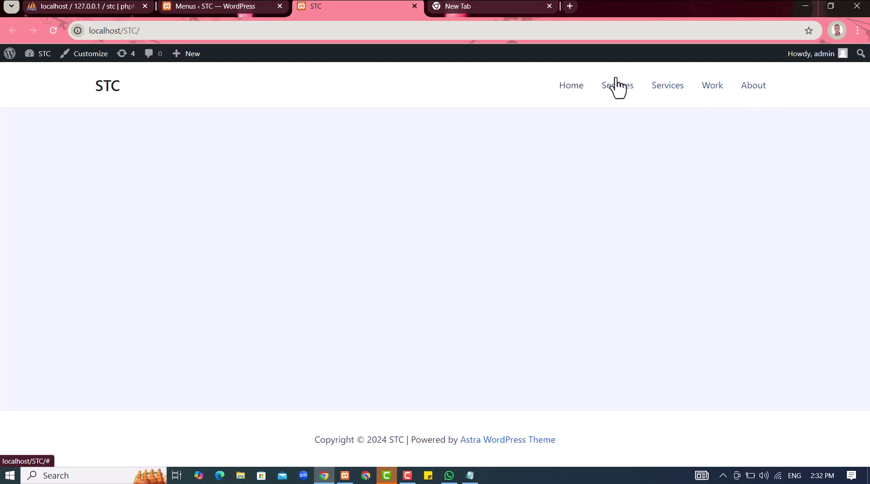
left_click(234, 6)
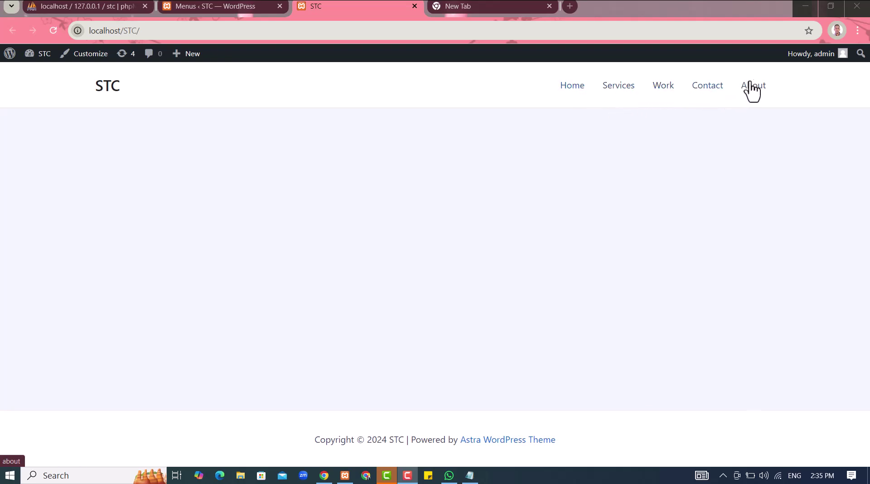
Review the mainmenu items on the Menus page and head to Settings > Reading
left_click(188, 6)
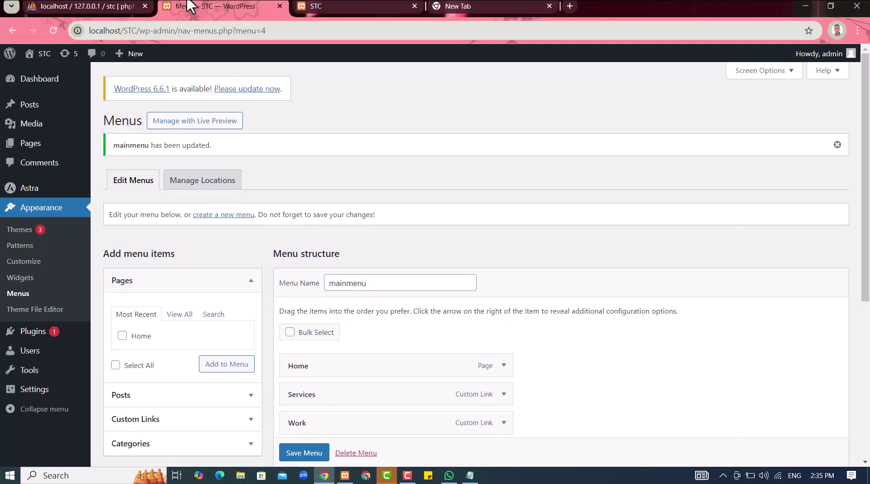
scroll(278, 281, "down", 5)
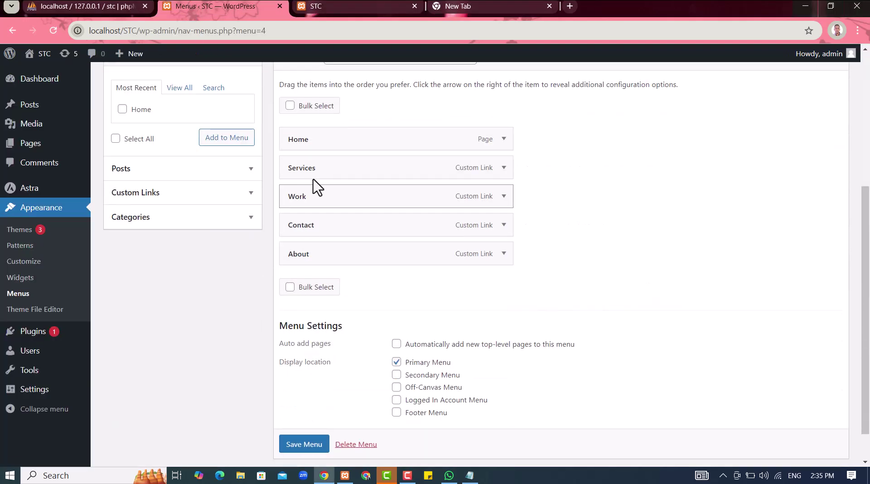
scroll(253, 138, "up", 5)
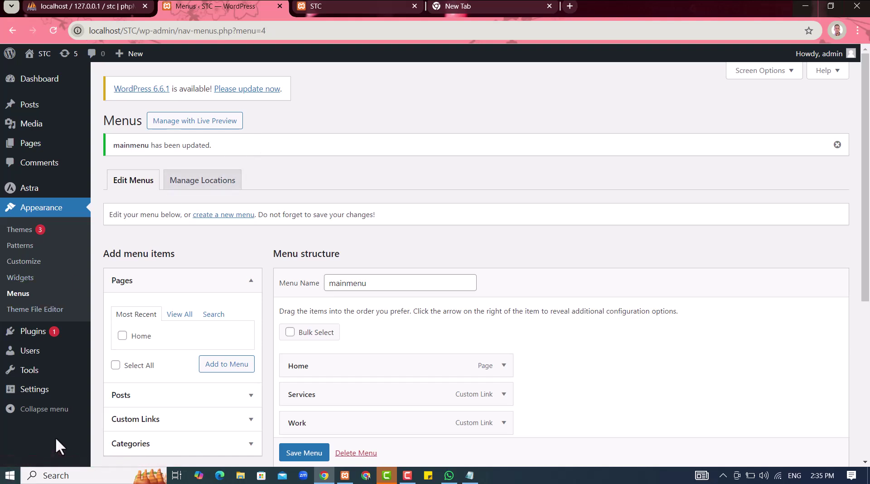
mouse_move(53, 401)
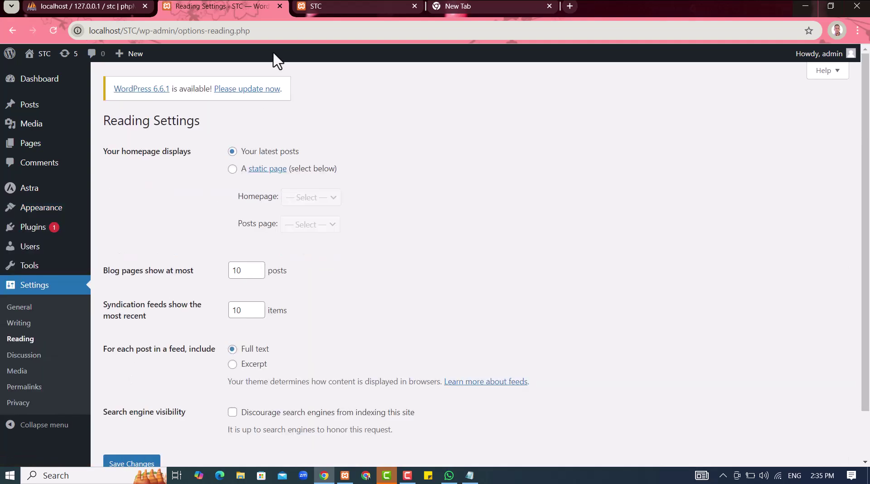
Set the homepage to the static page Home, clear the Posts page, and save
left_click(232, 169)
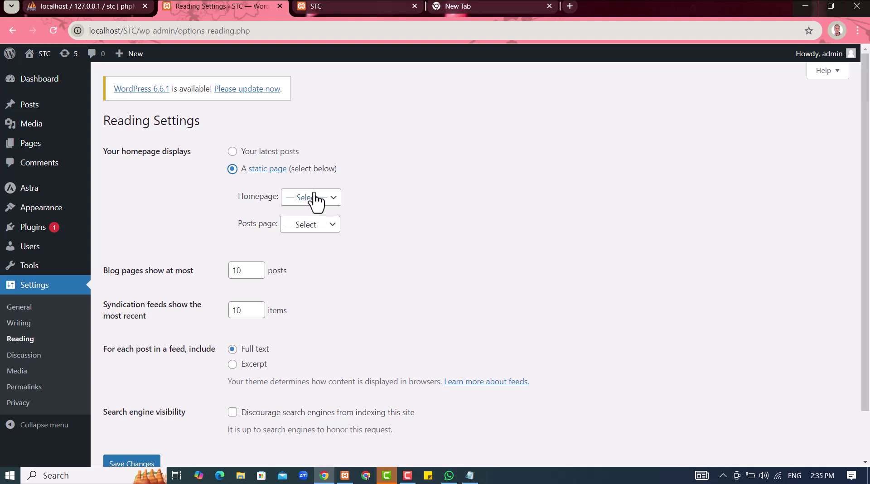
left_click(333, 199)
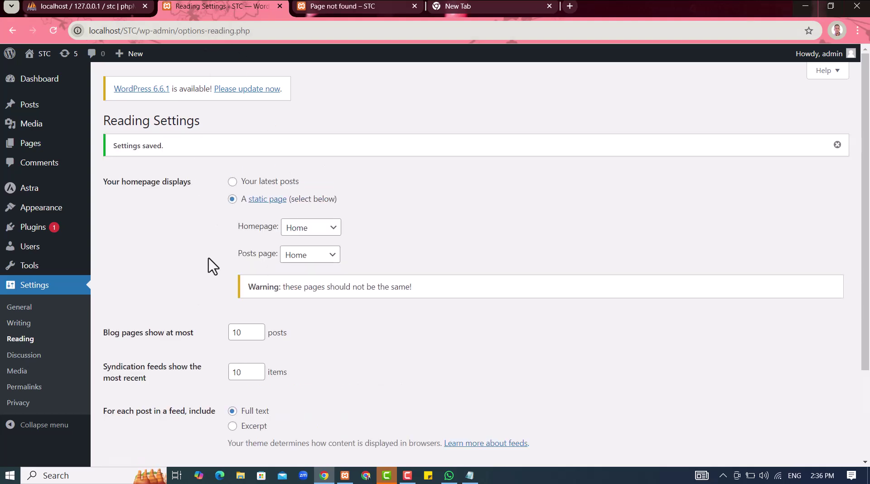
left_click(303, 258)
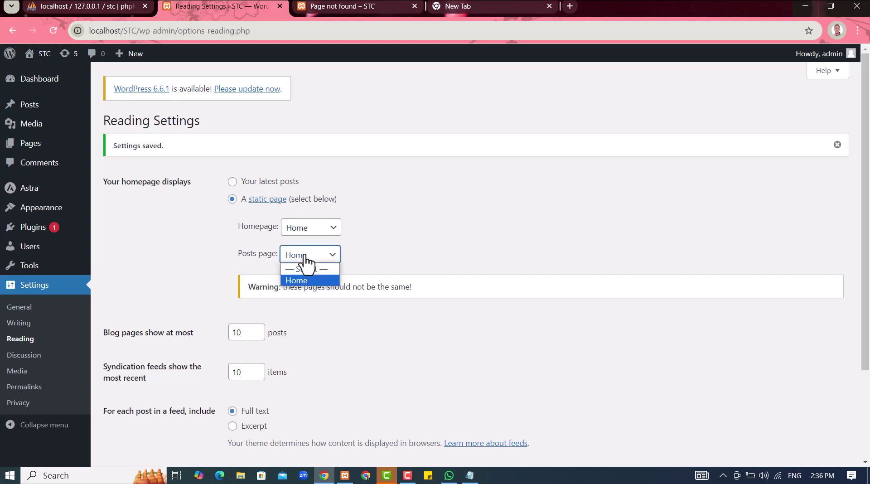
left_click(291, 269)
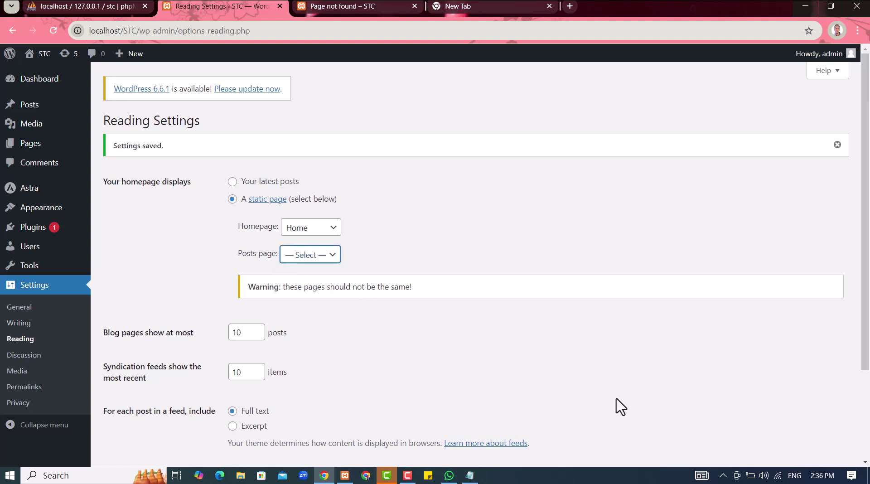
scroll(163, 425, "down", 3)
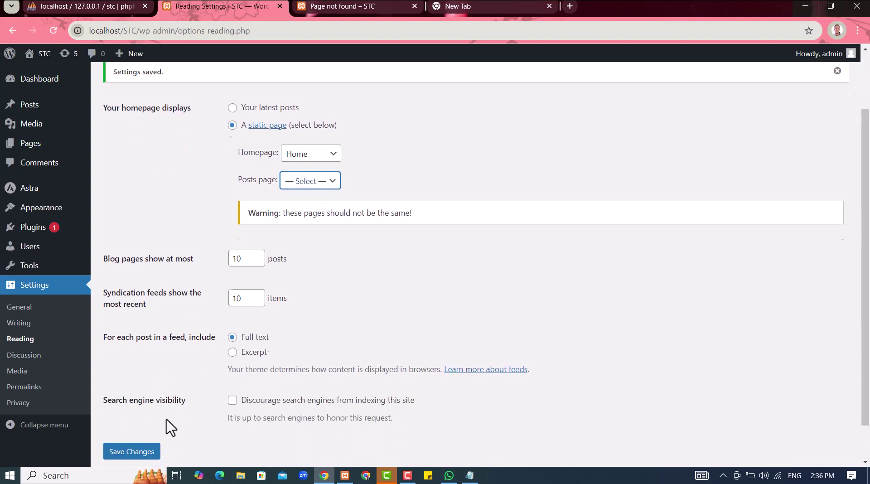
left_click(144, 409)
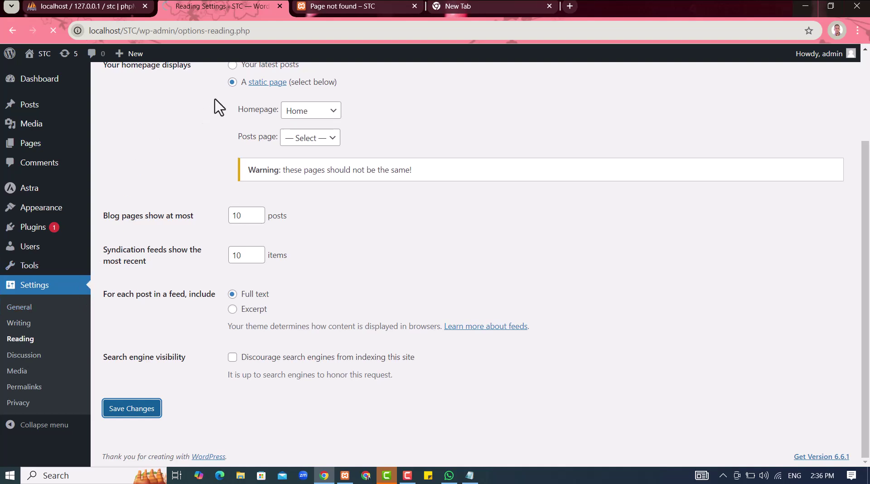
Reload the STC site to confirm Home is the front page, then minimize the browser
left_click(319, 5)
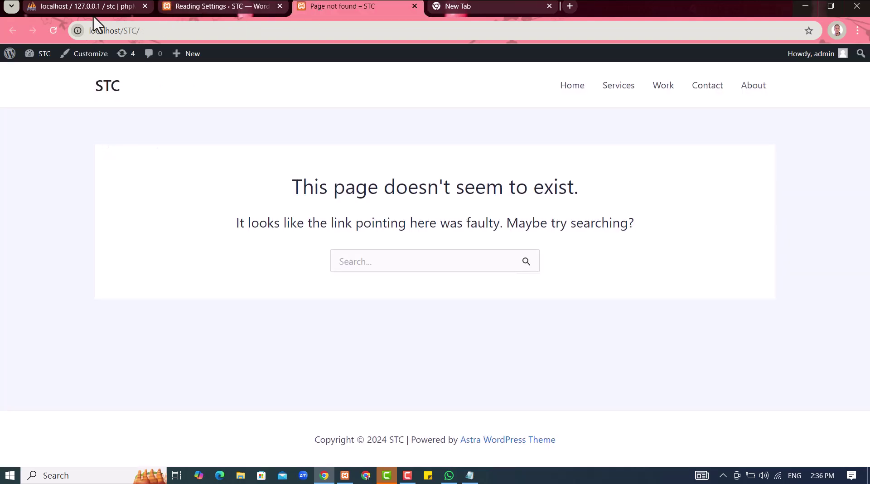
left_click(53, 30)
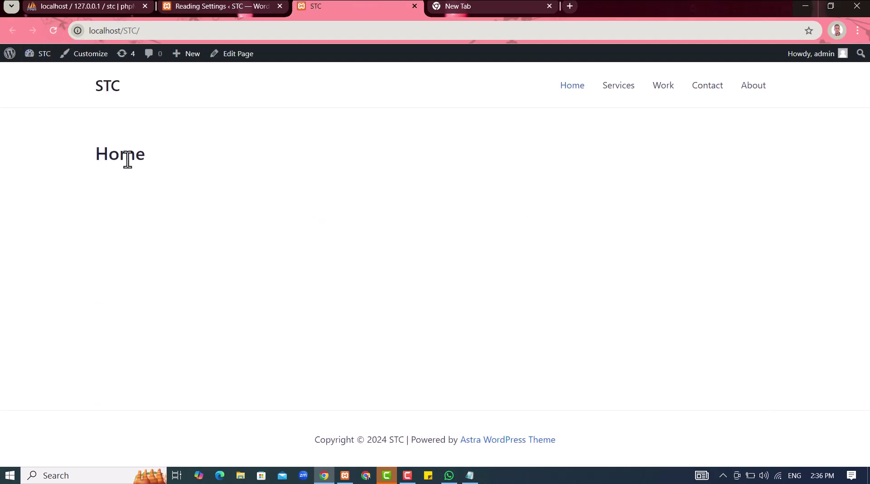
left_click(194, 6)
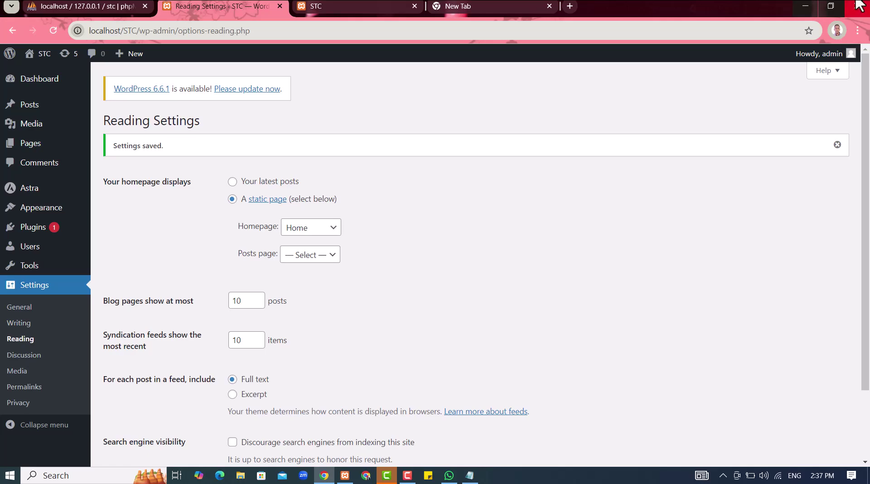
left_click(805, 7)
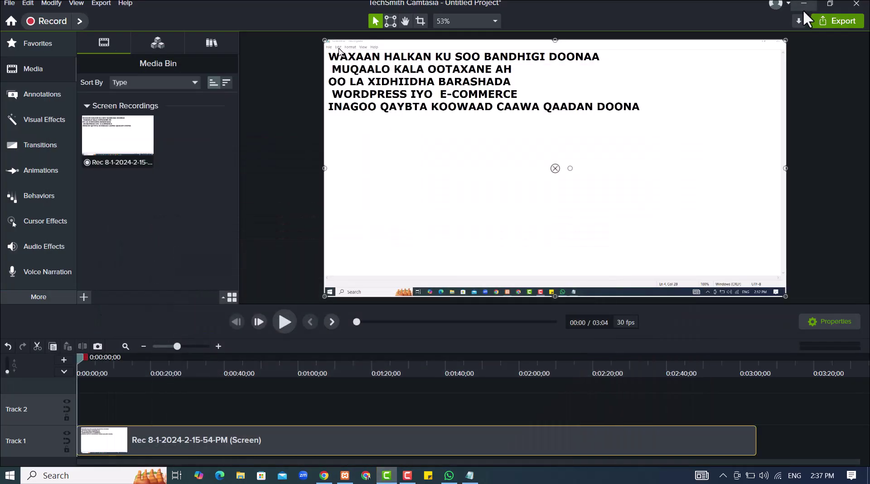